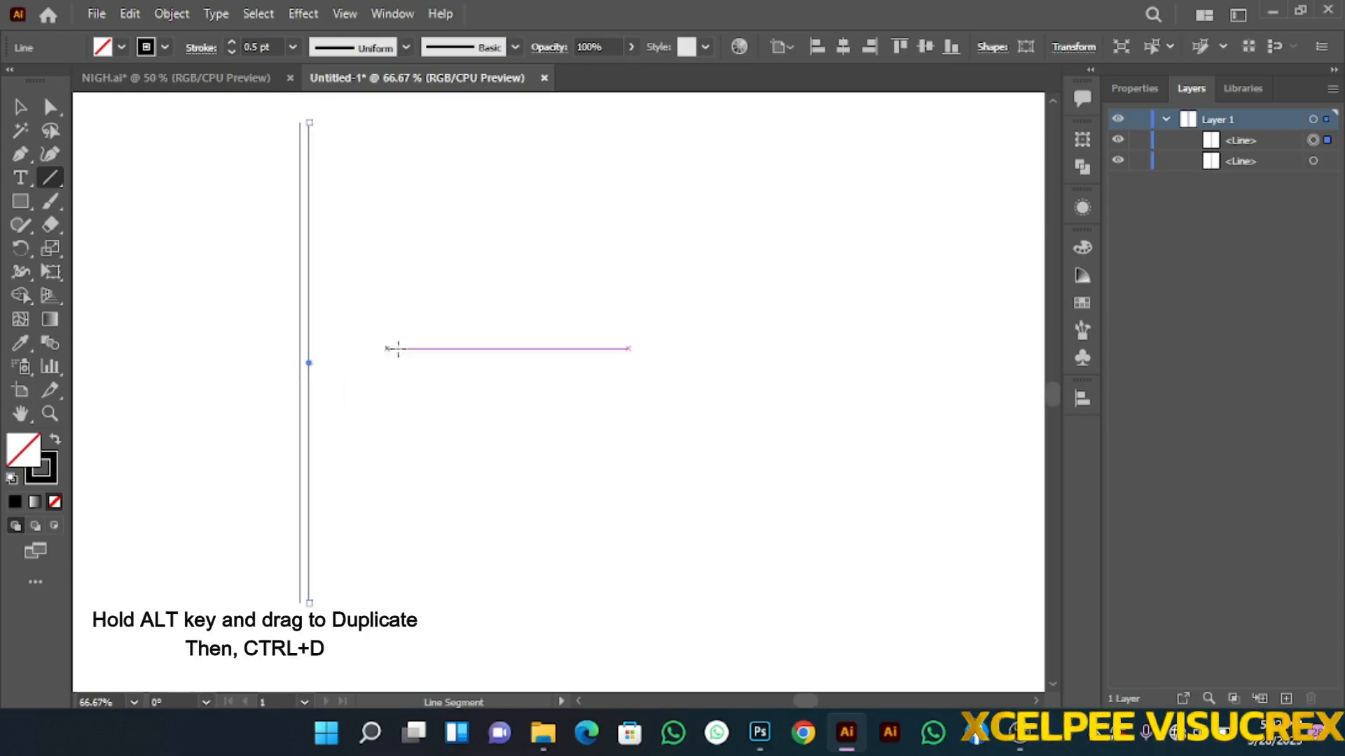
Step: Repeat the last line duplication six times to build a row of eight evenly spaced vertical lines
key(ctrl+d)
key(ctrl+d)
key(ctrl+d)
key(ctrl+d)
key(ctrl+d)
key(ctrl+d)
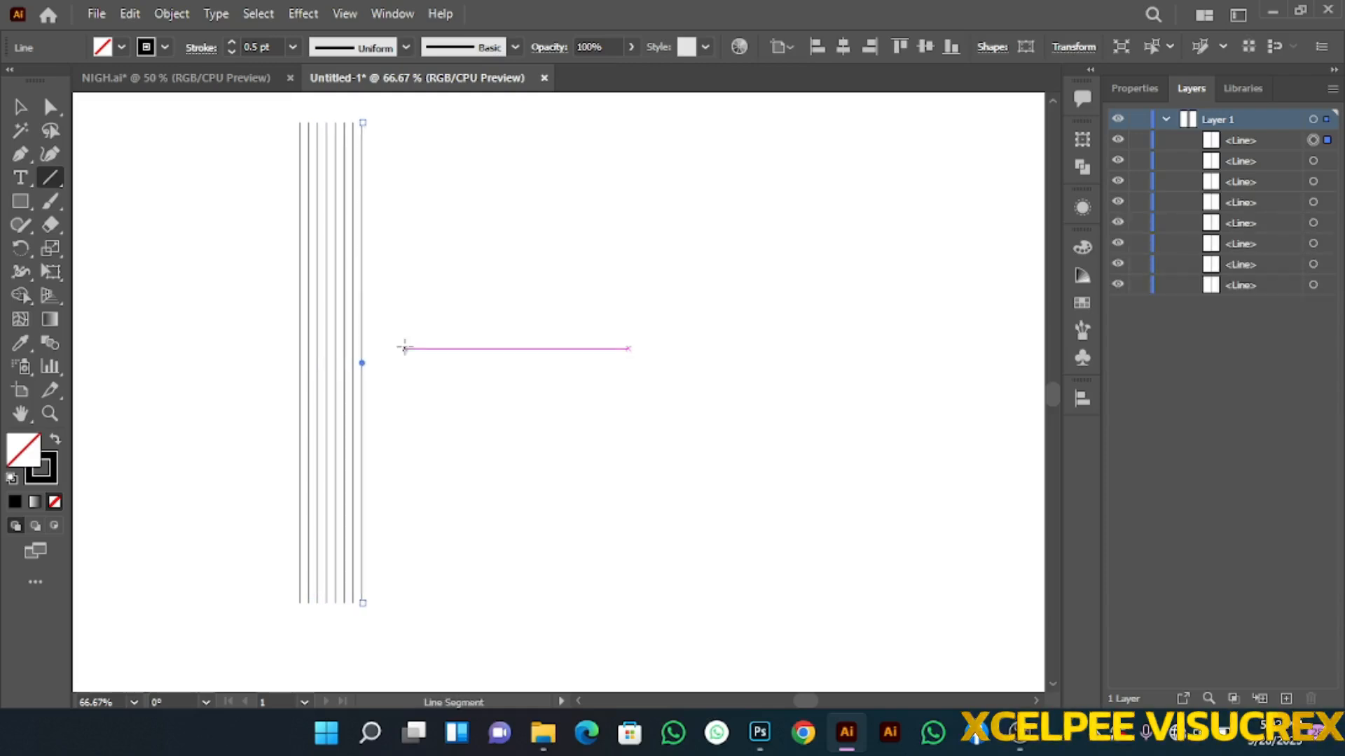
Step: Select all eight vertical lines and group them
click(20, 106)
drag(255, 135, 495, 260)
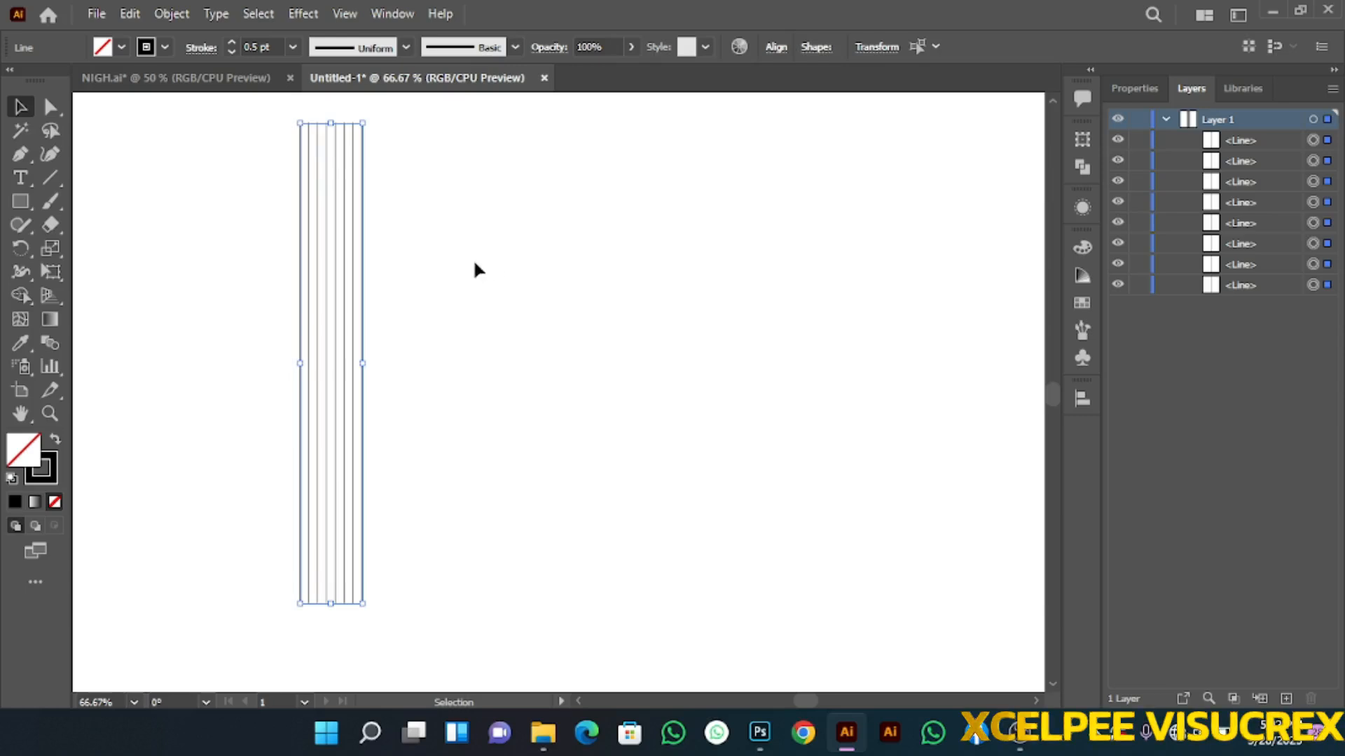
click(519, 269)
key(space)
drag(486, 318, 537, 354)
key(ctrl+a)
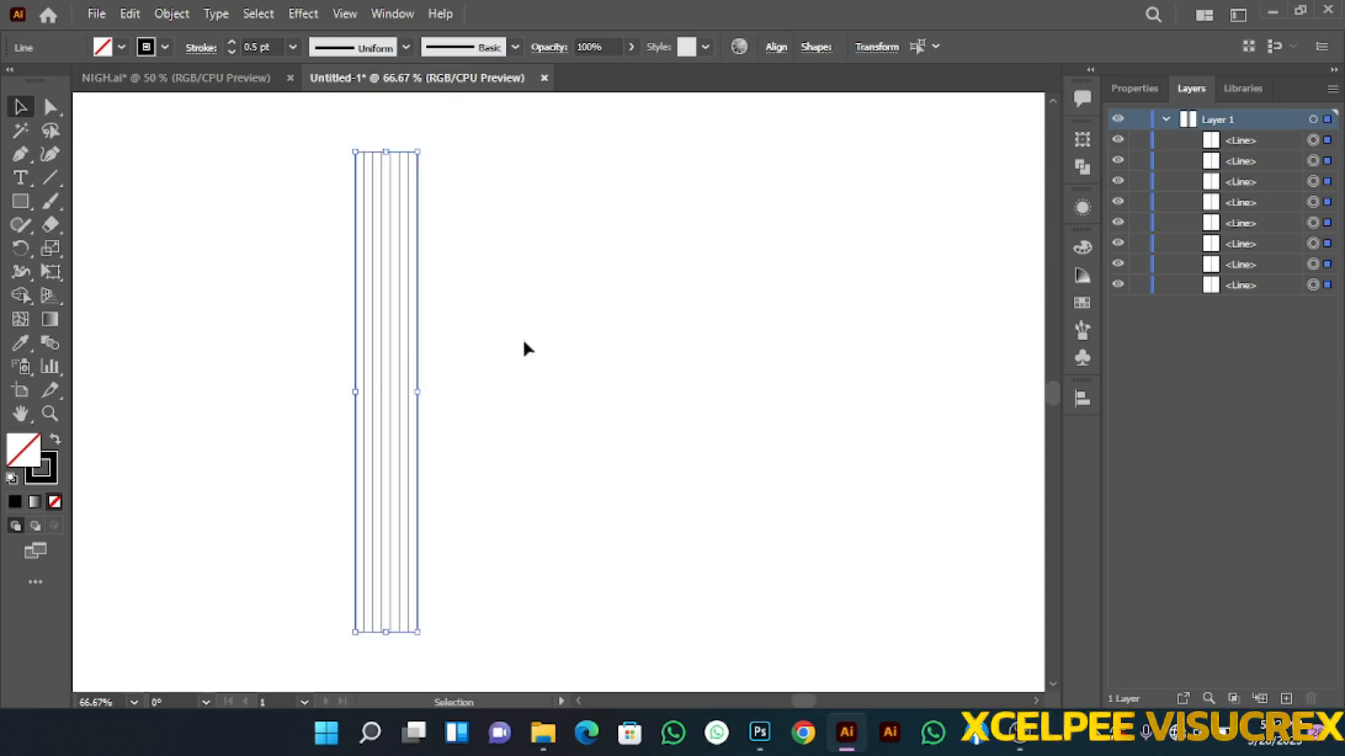
click(180, 15)
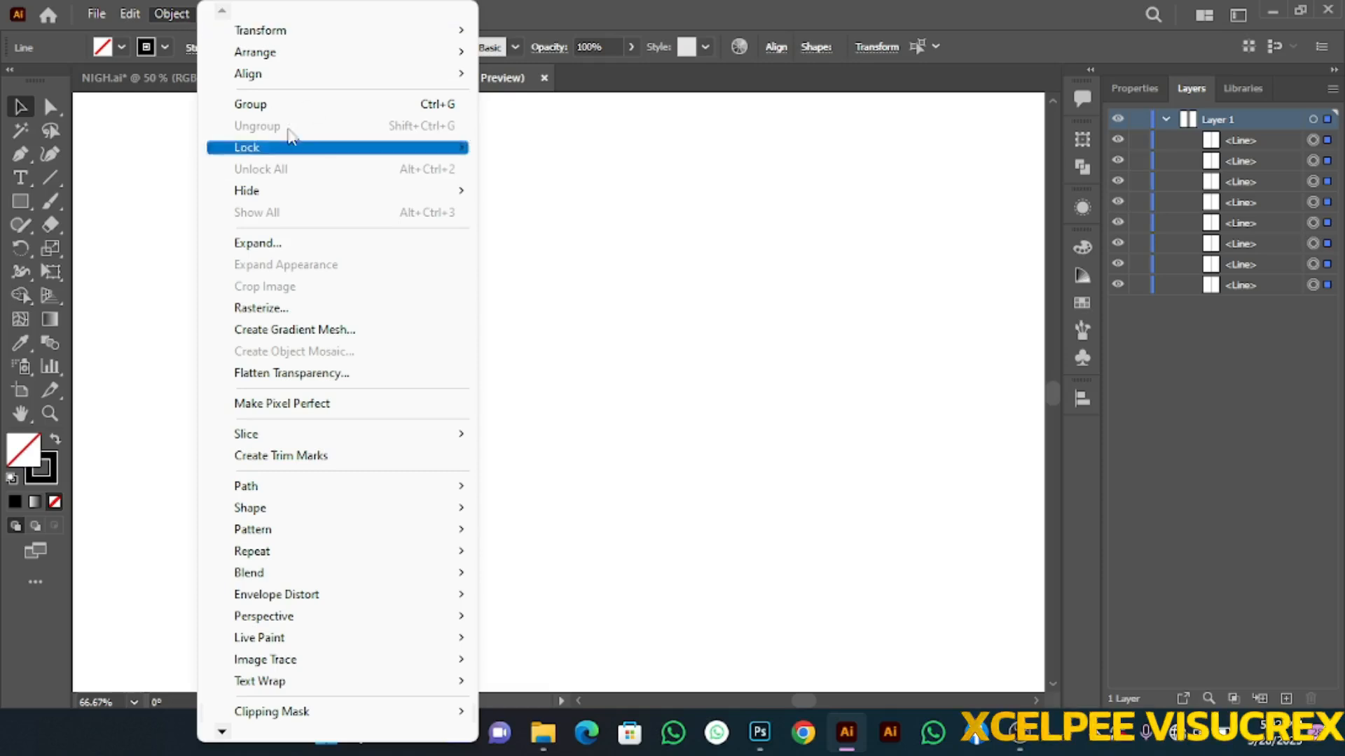
click(250, 104)
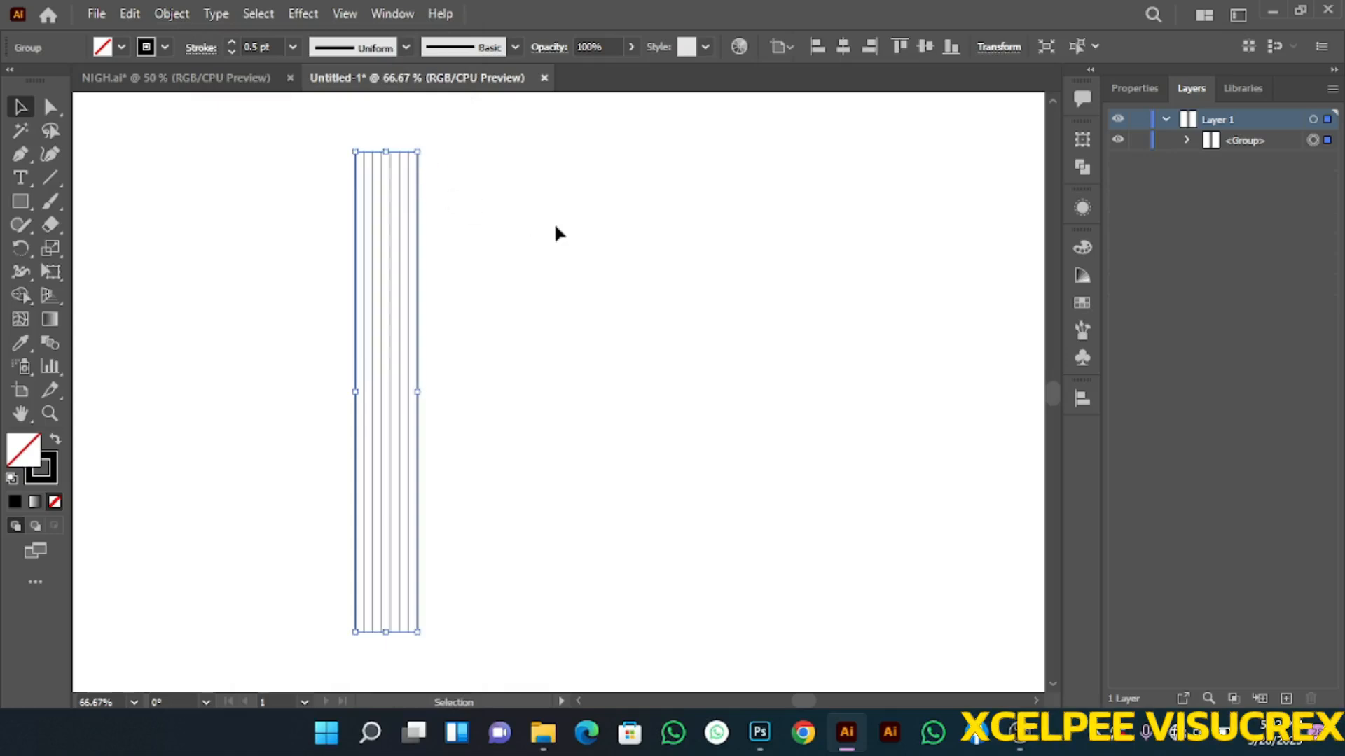
Step: Copy the vertical line group and paste the copy in place
click(171, 14)
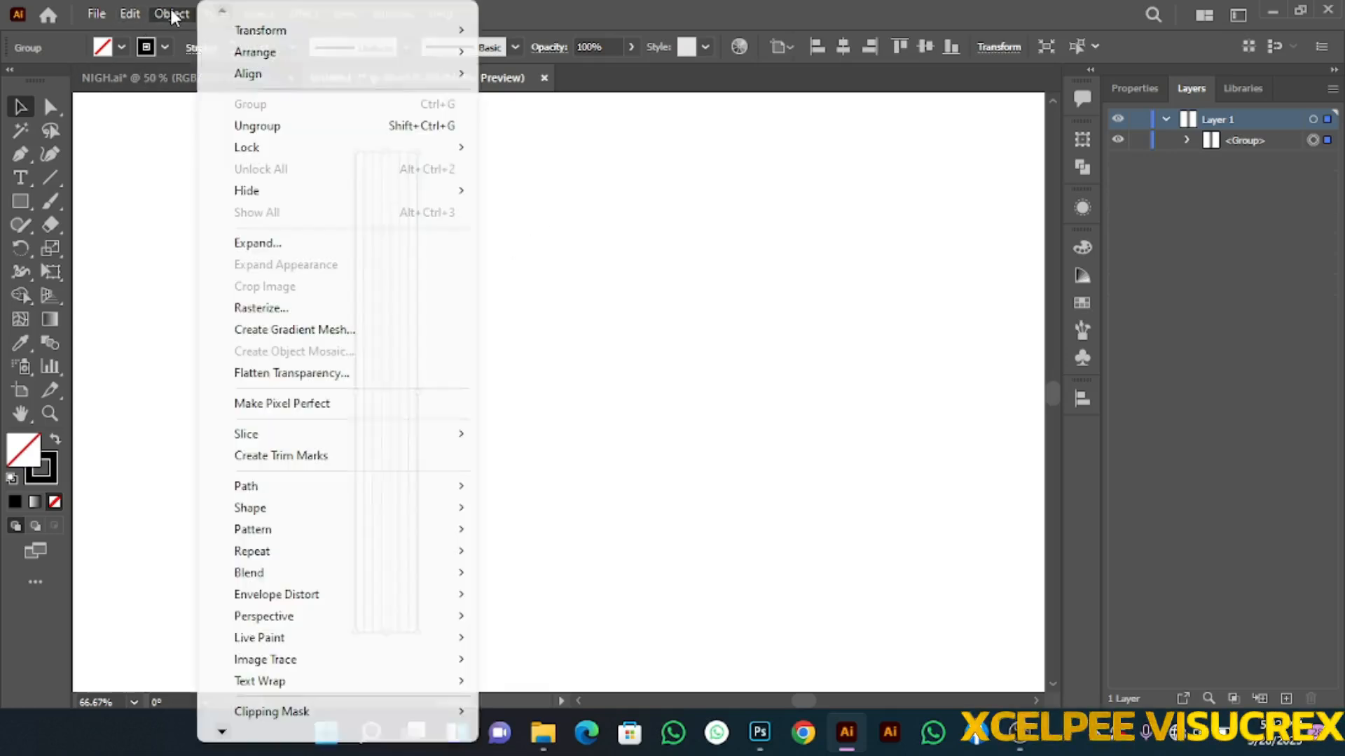
click(129, 15)
click(130, 15)
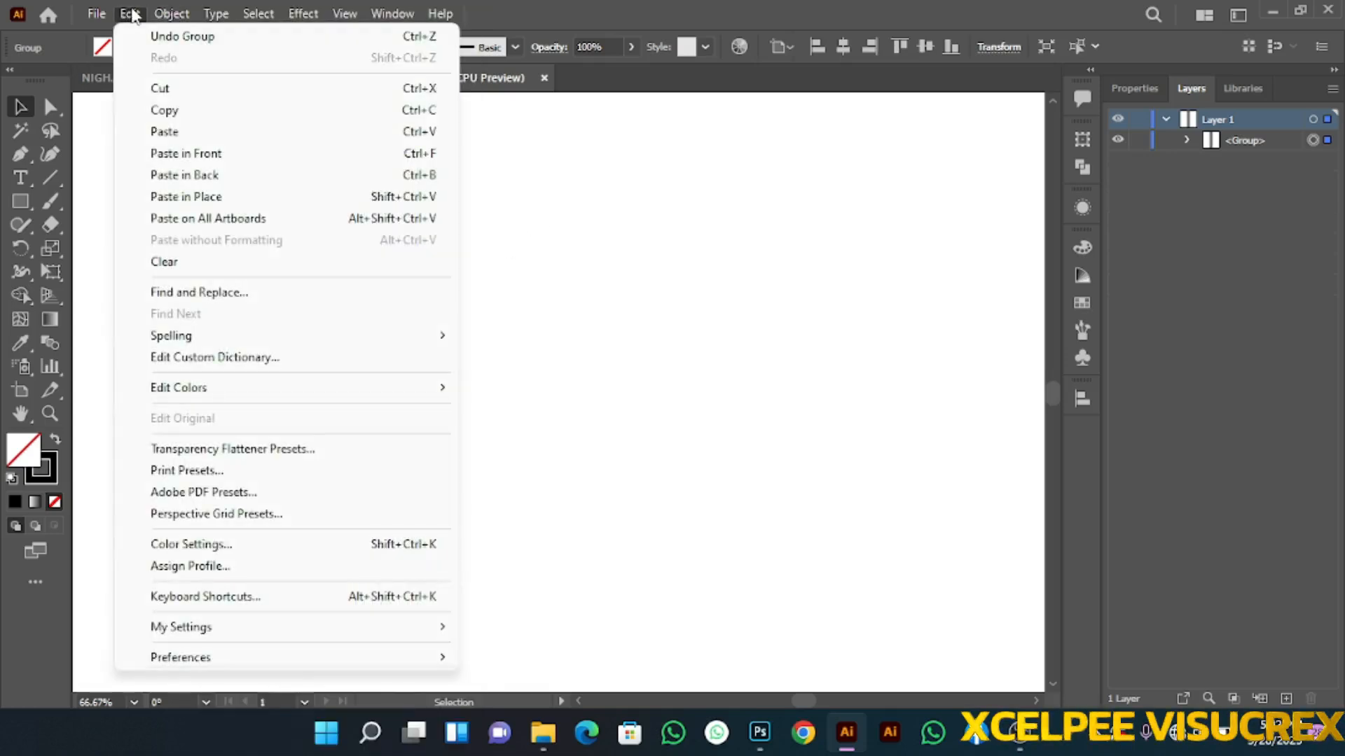
click(184, 113)
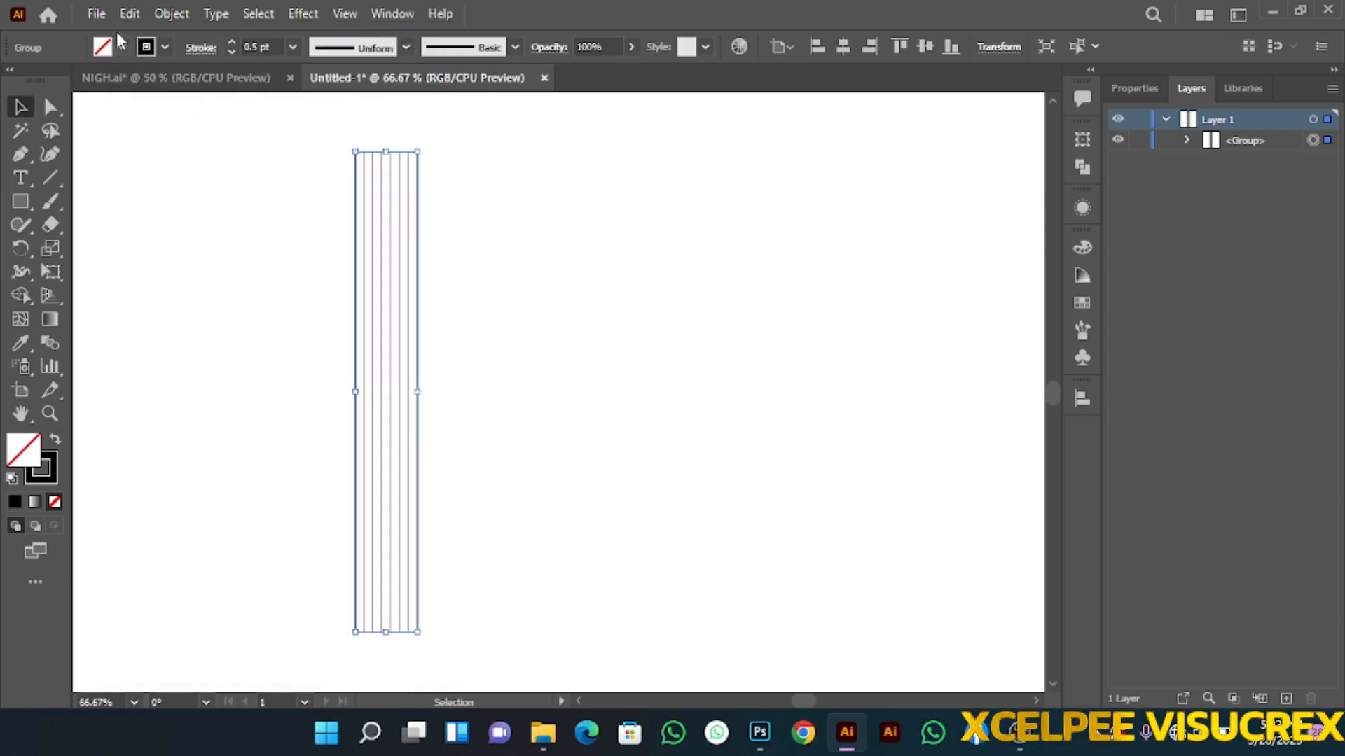
click(130, 16)
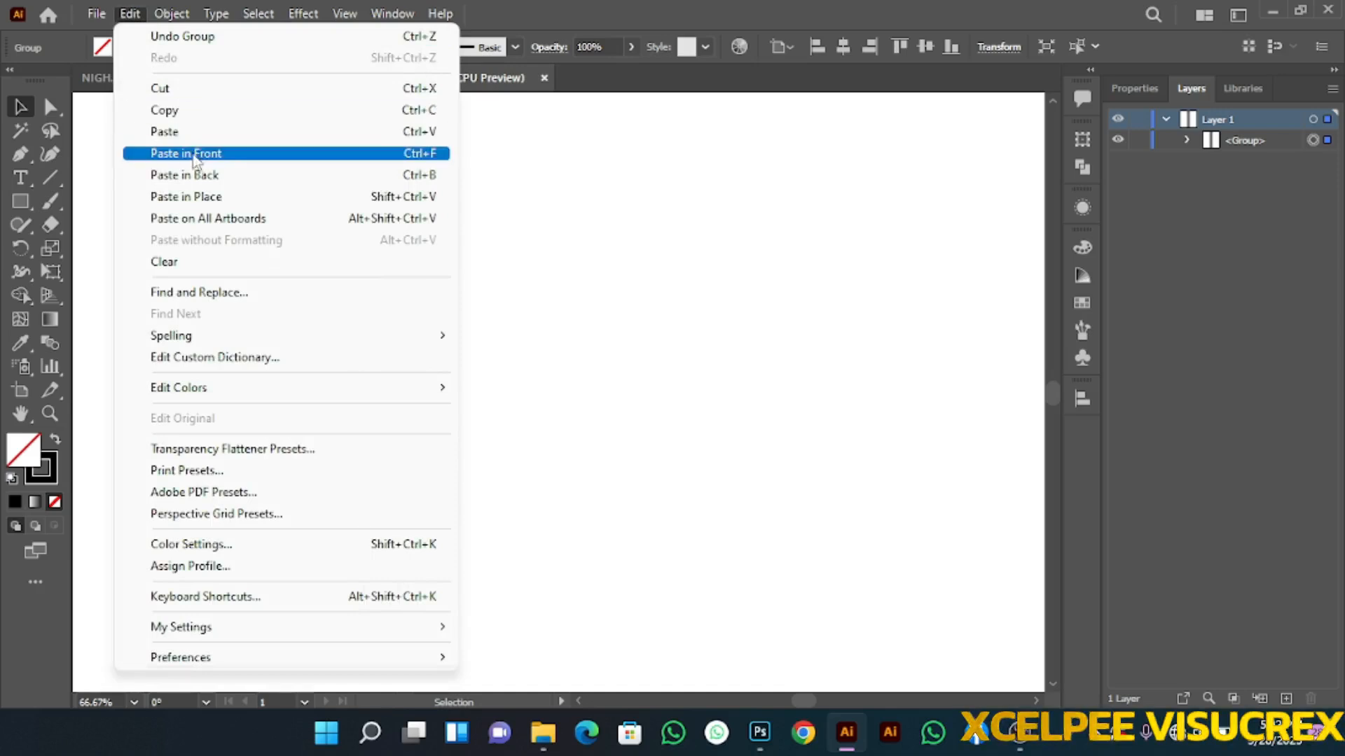
click(201, 200)
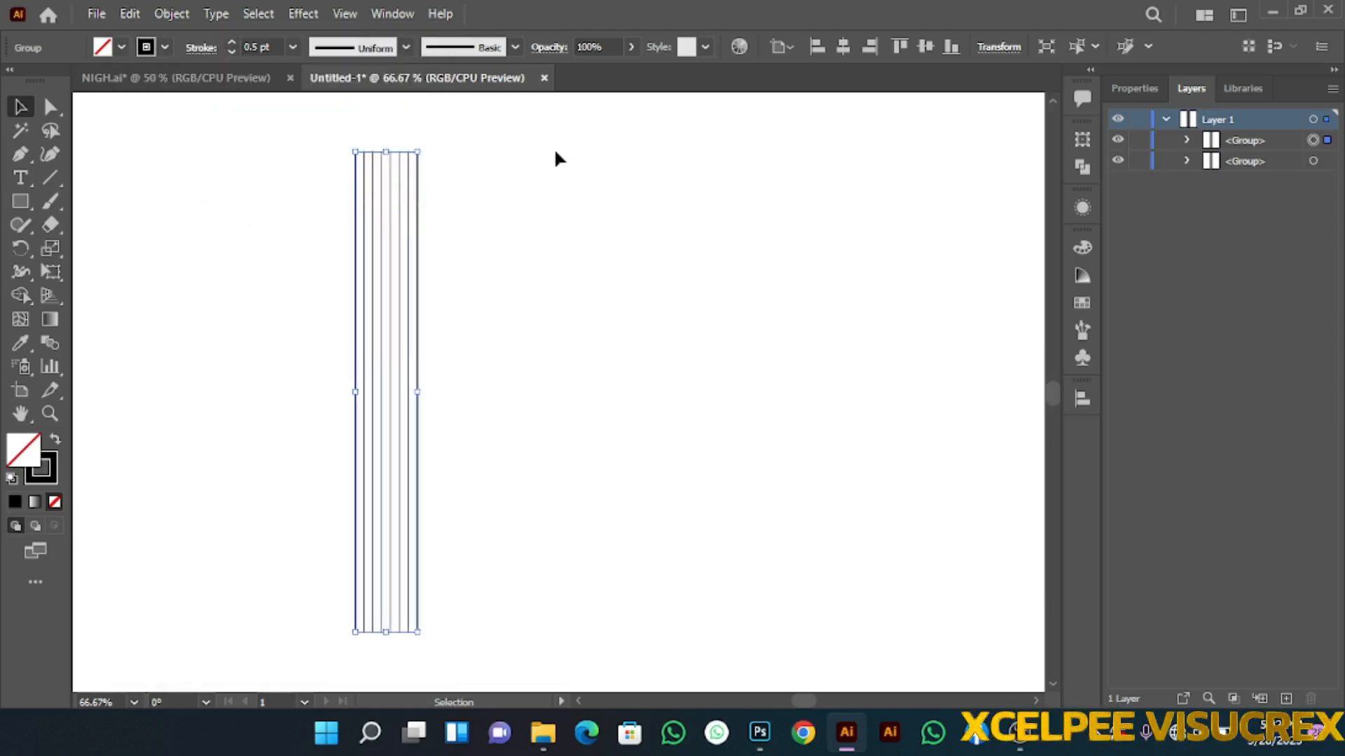
Step: Set the pasted group's rotation to 0° to lay its lines horizontally across the vertical ones
click(999, 56)
click(868, 131)
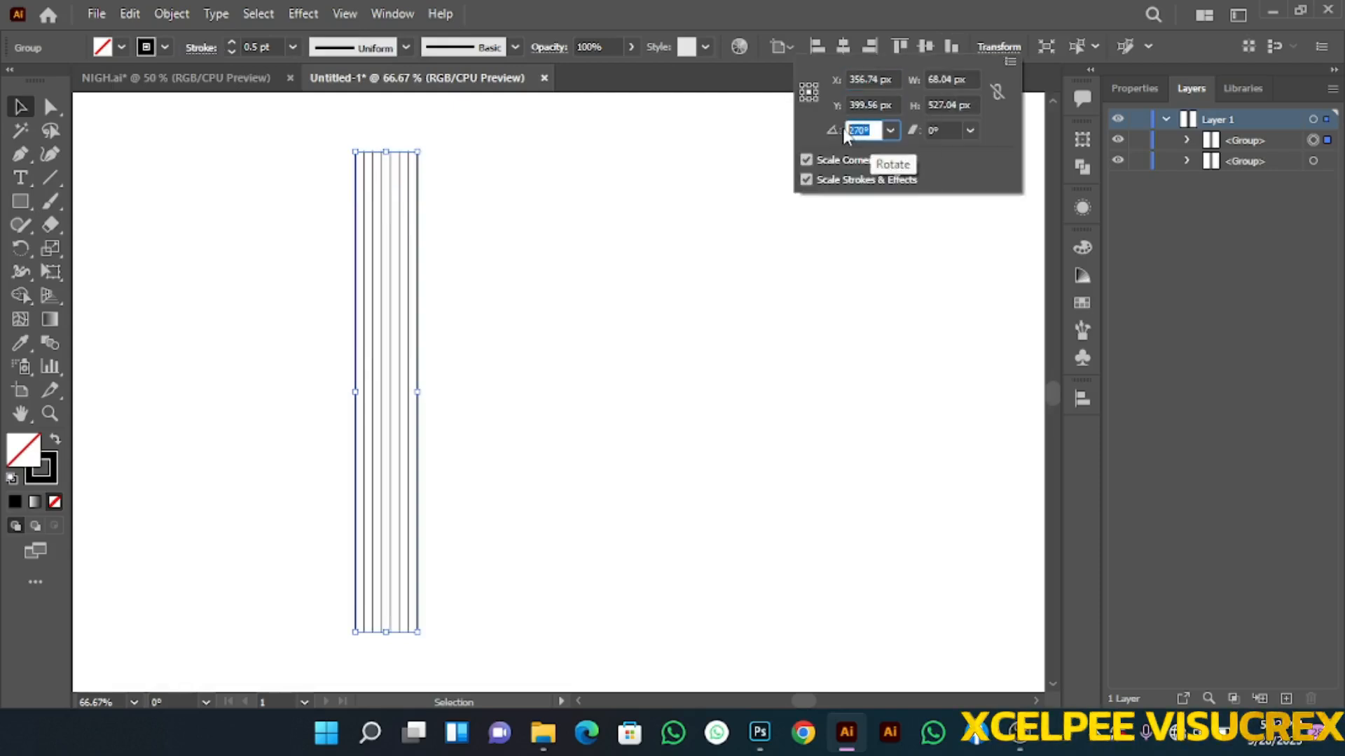
text(0)
key(Return)
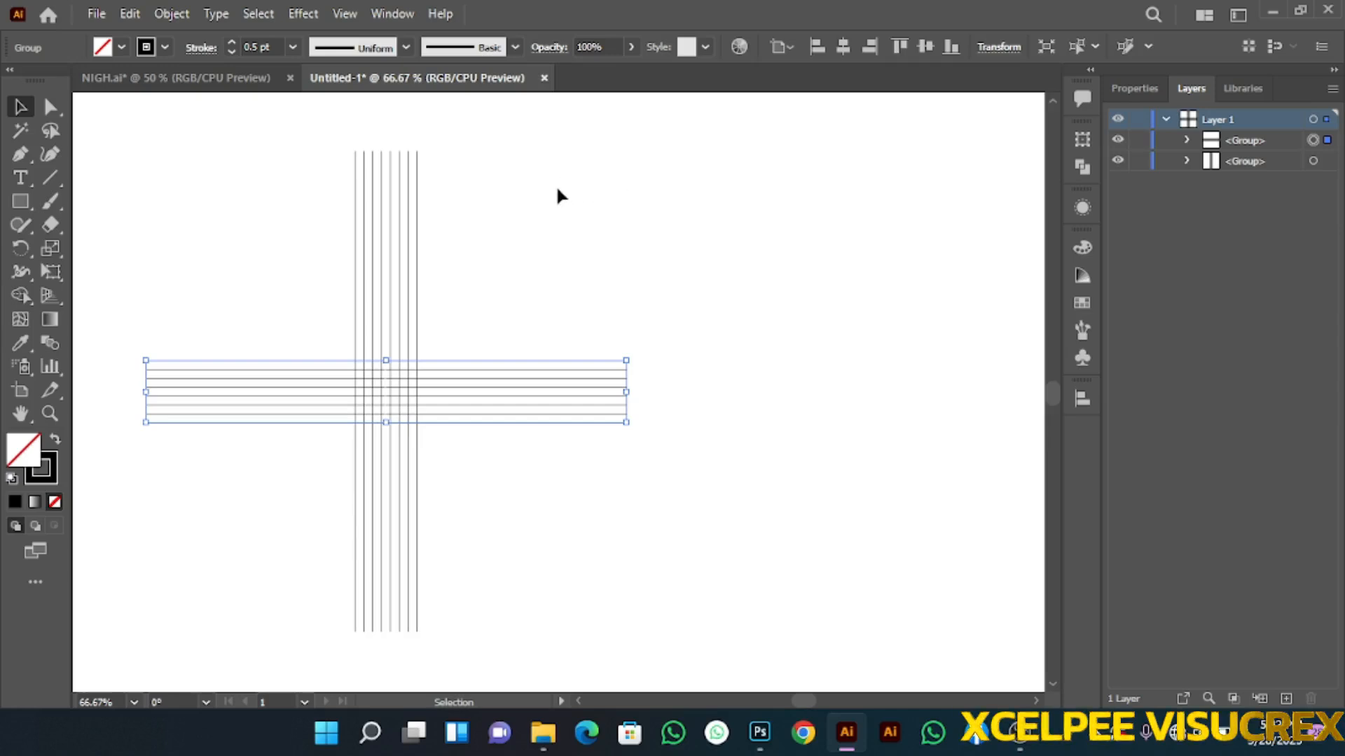
Step: Select the vertical line group again, copy it and paste another copy in place
drag(322, 147, 502, 226)
click(128, 14)
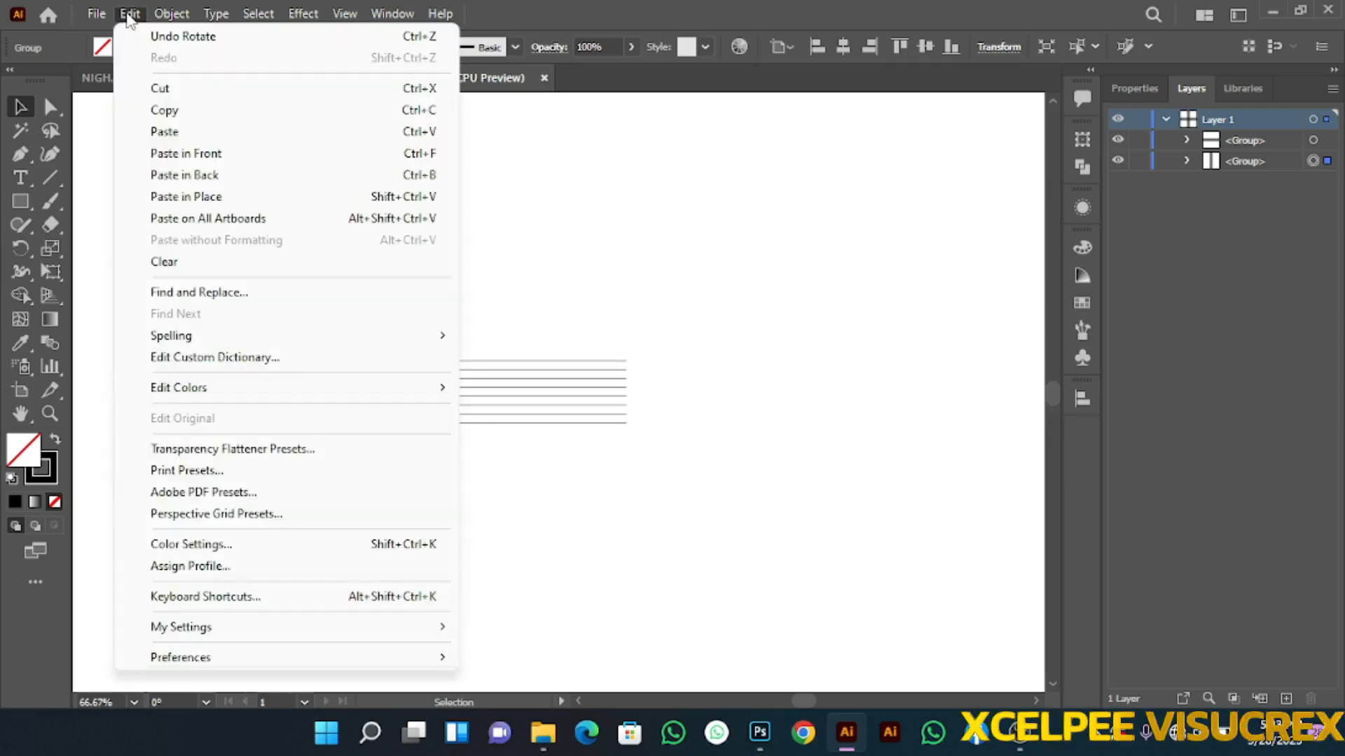
click(197, 115)
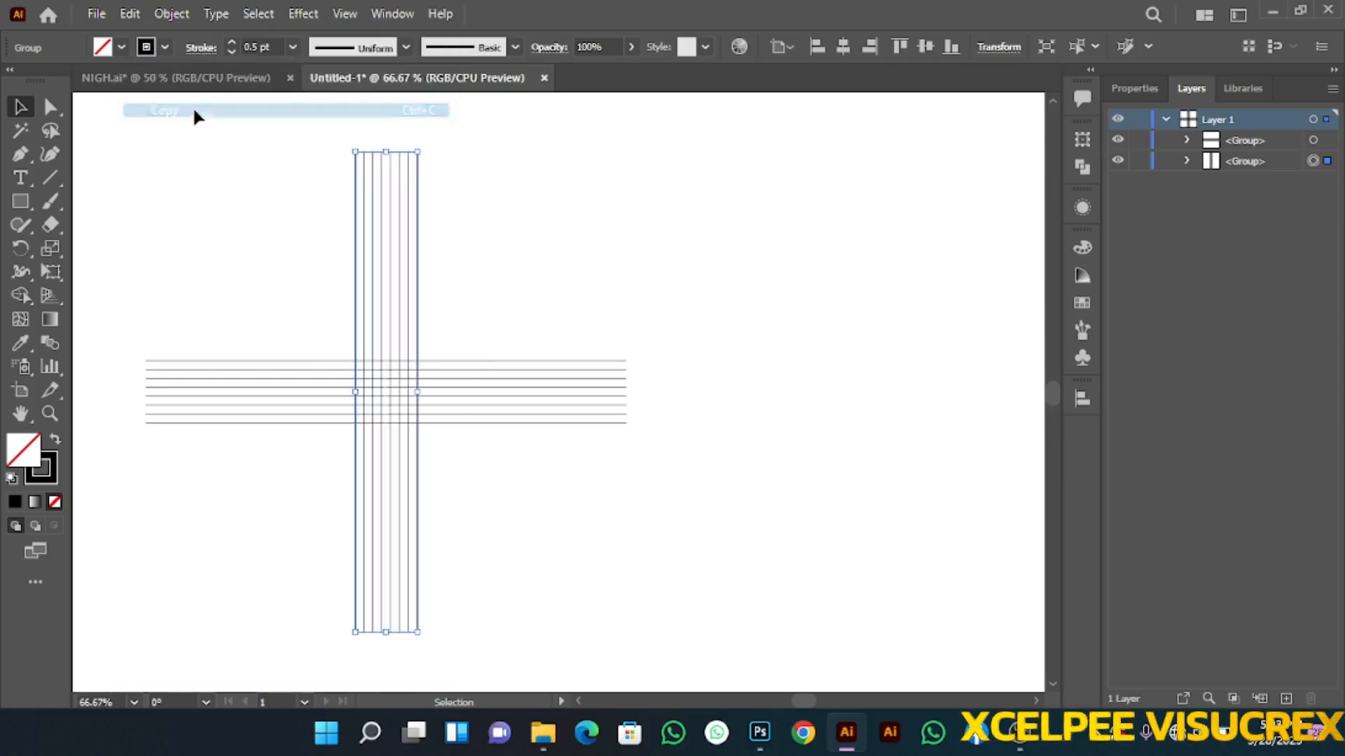
click(137, 15)
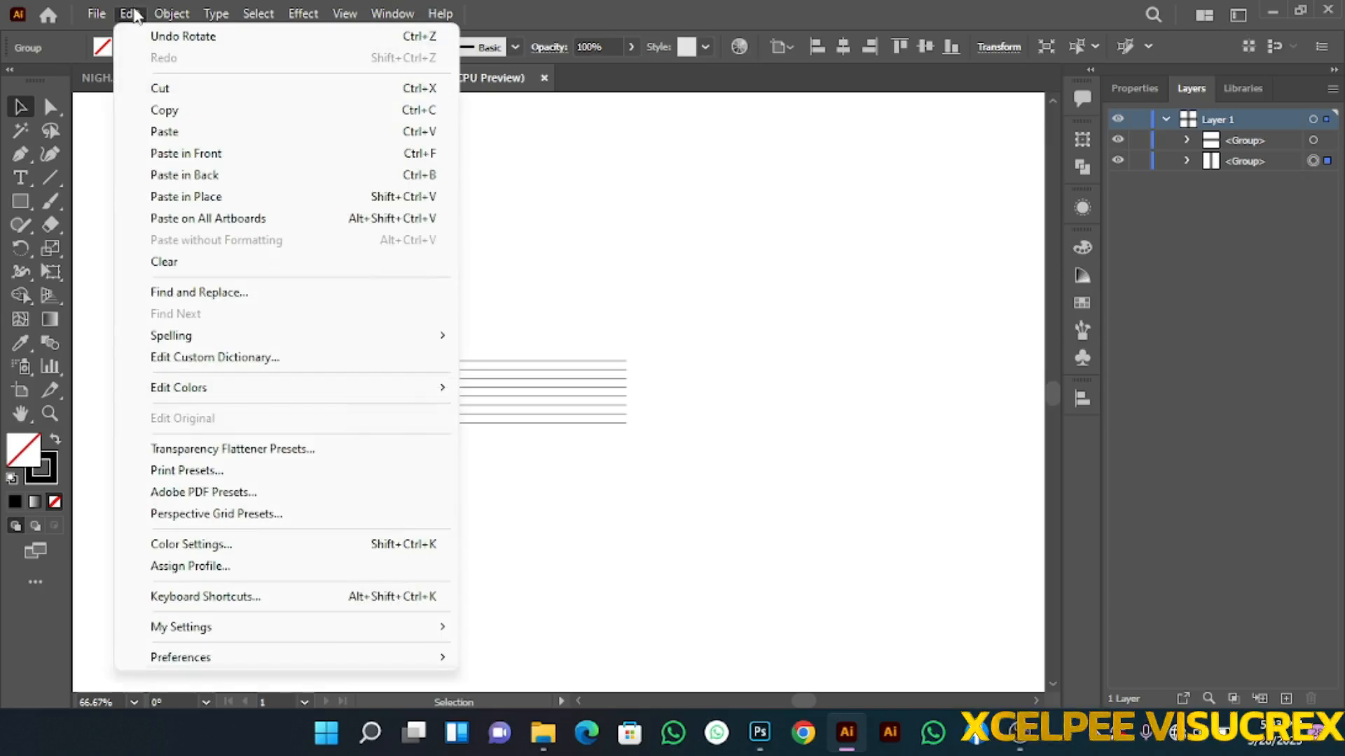
click(195, 198)
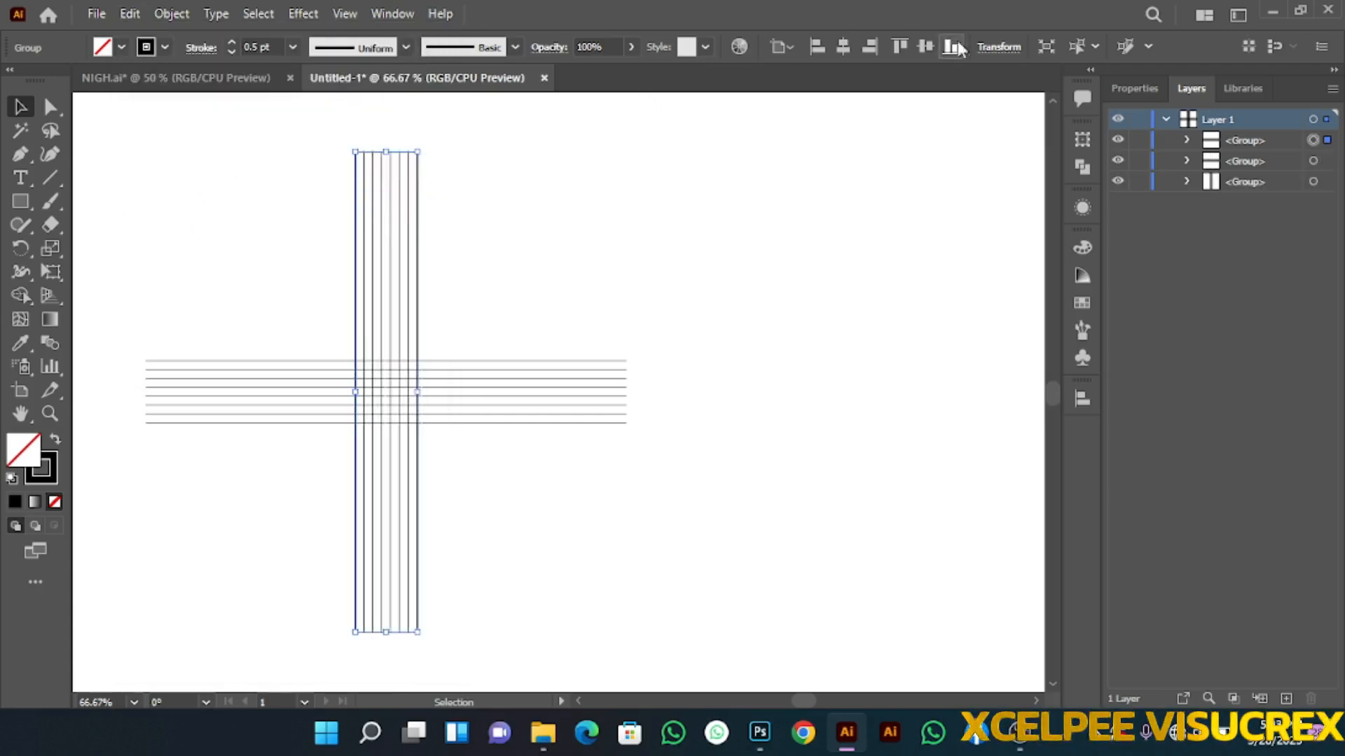
Step: Rotate the newly pasted line group to 60°
click(993, 49)
click(860, 131)
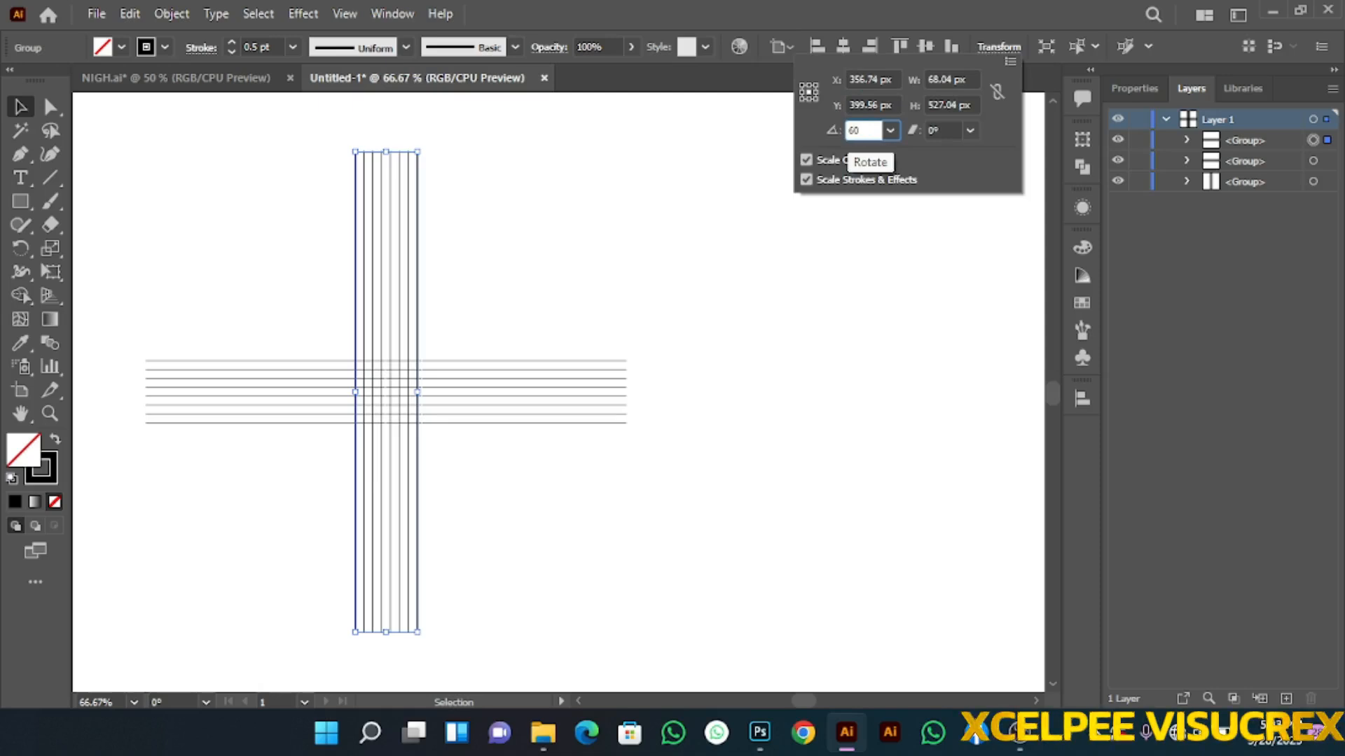
key(Return)
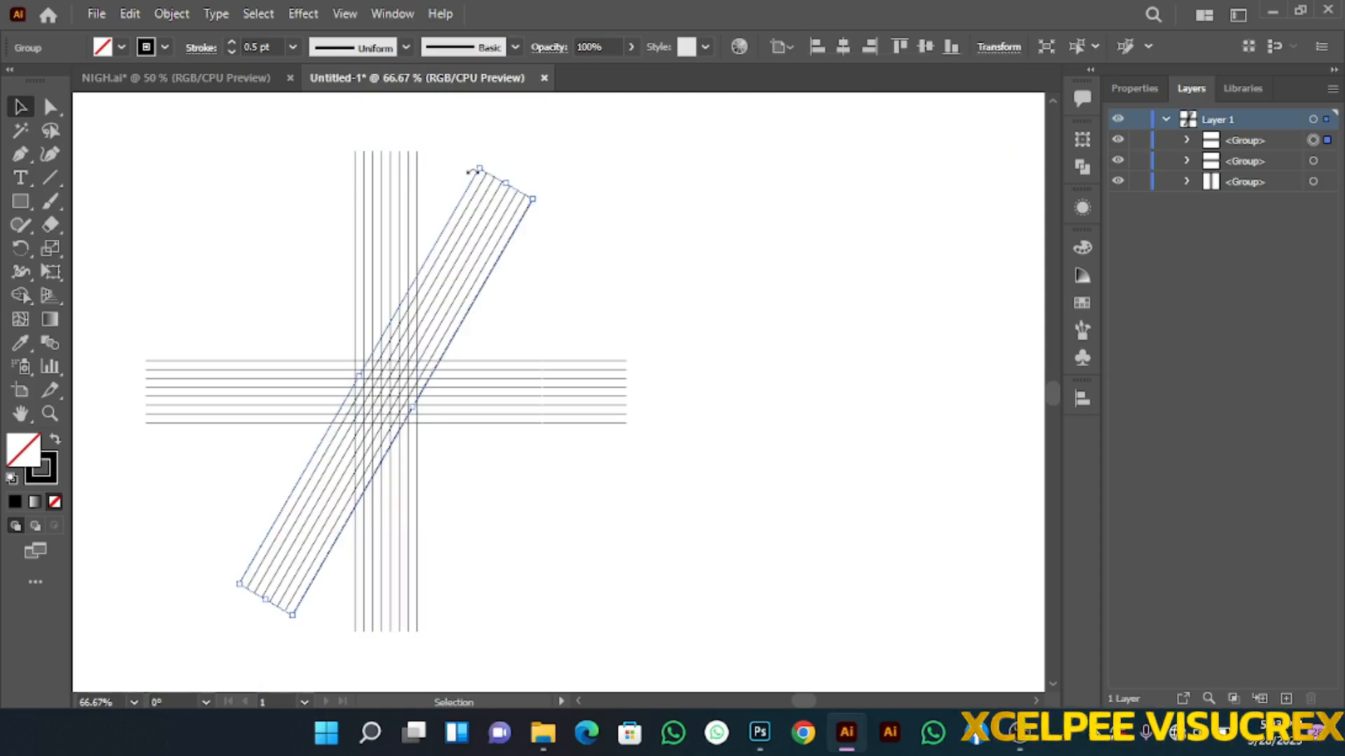
Step: Reflect a copy of the 60° line group across the vertical axis
right_click(497, 226)
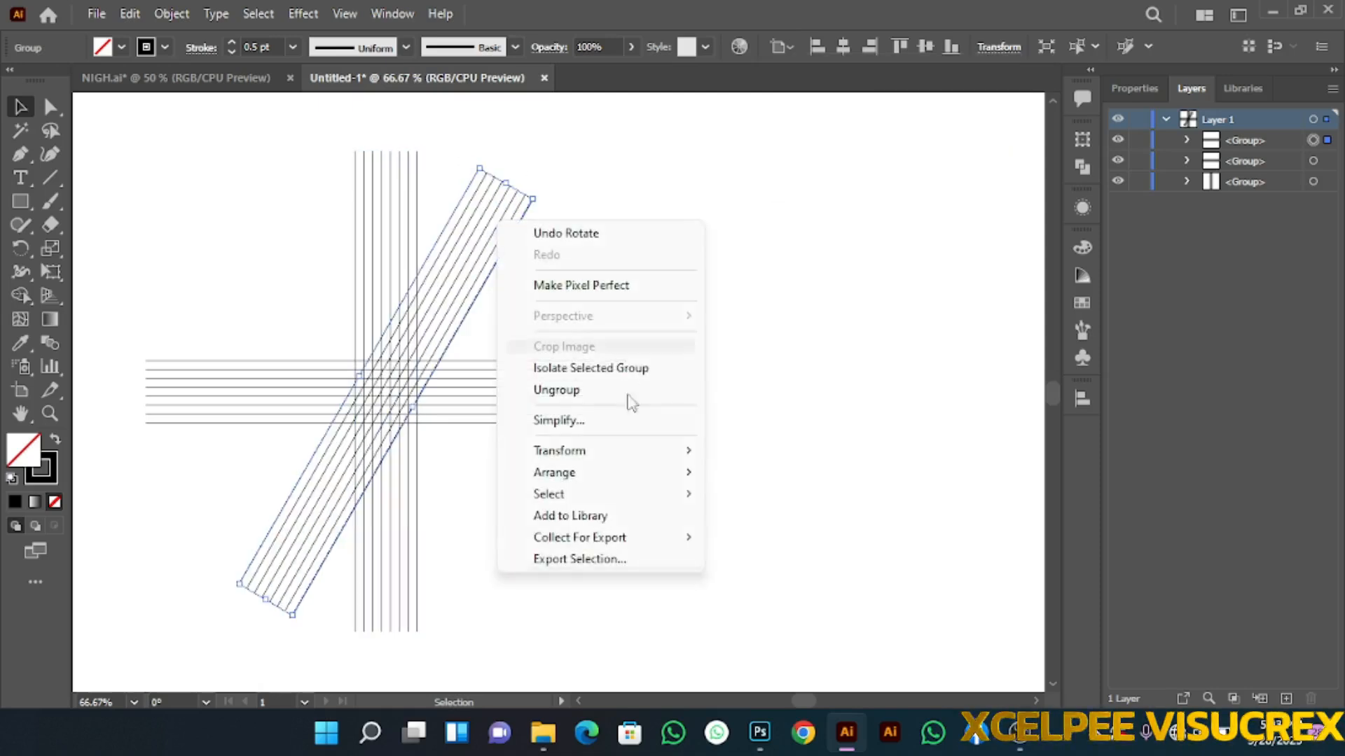
mouse_move(590, 452)
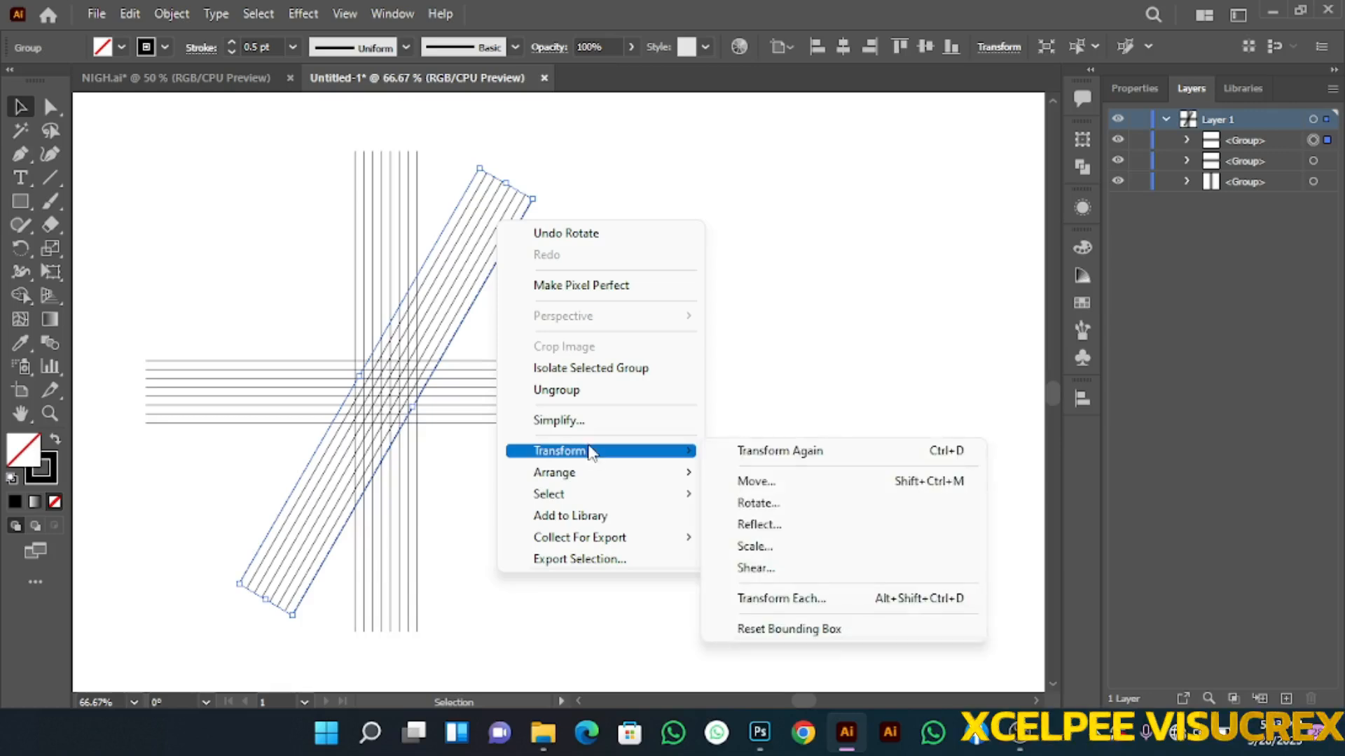
click(760, 525)
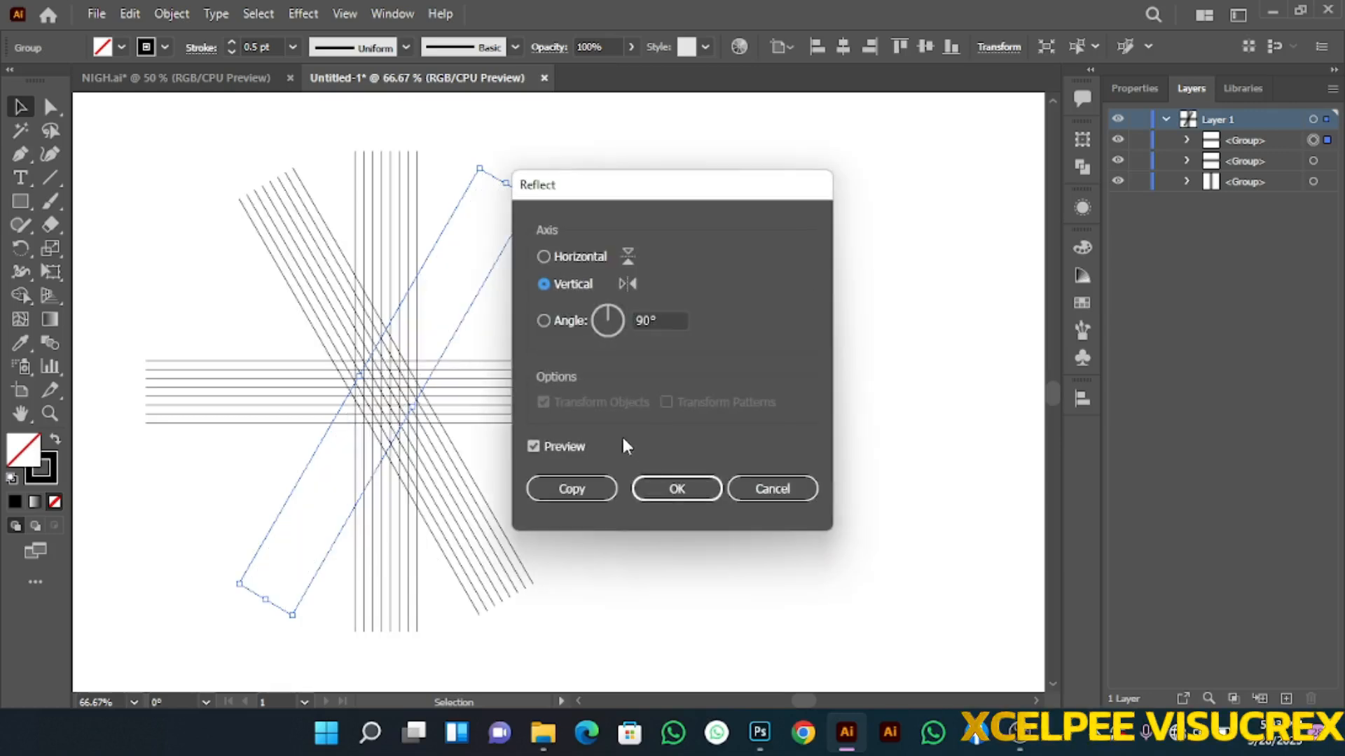
click(571, 488)
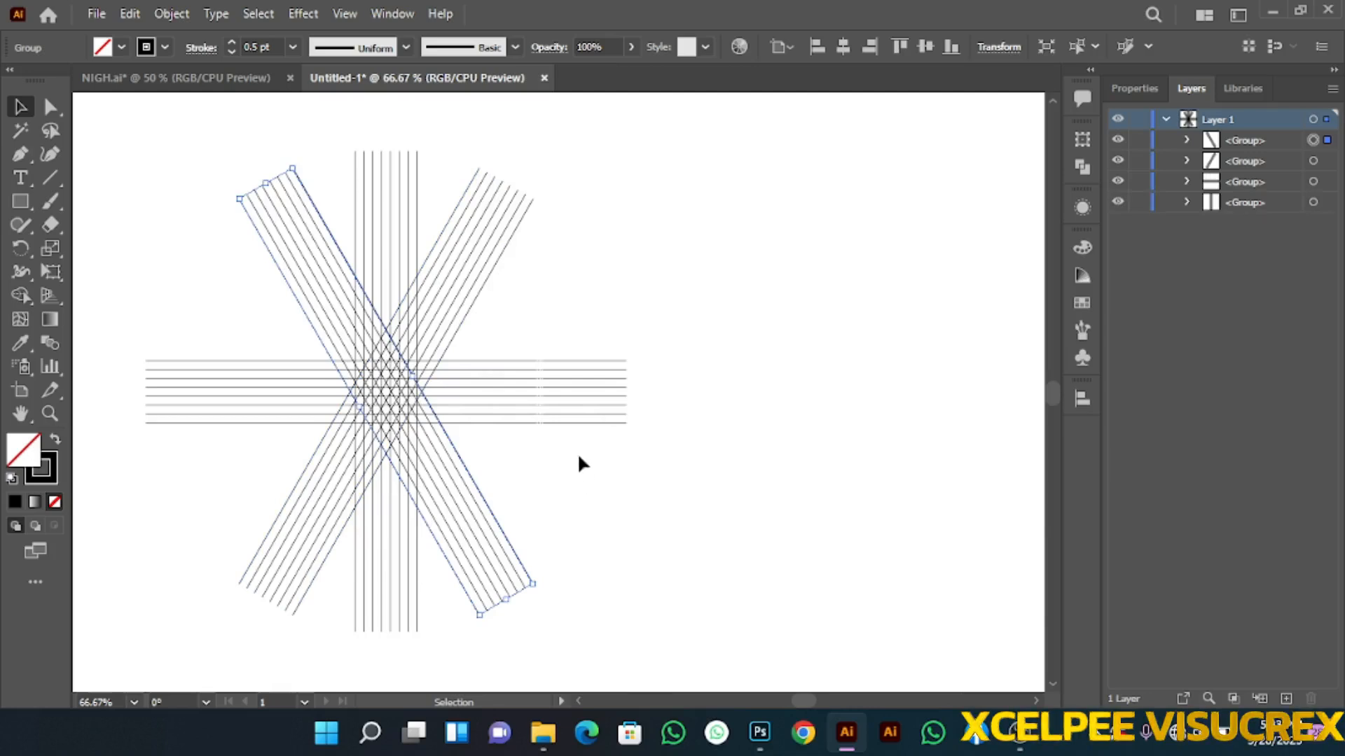
Step: Select all four line groups and set their fill color to black (000000)
drag(126, 154, 630, 664)
key(space)
drag(472, 141, 512, 89)
drag(400, 341, 551, 418)
scroll(645, 367, down, 3)
scroll(675, 337, up, 8)
scroll(554, 422, down, 3)
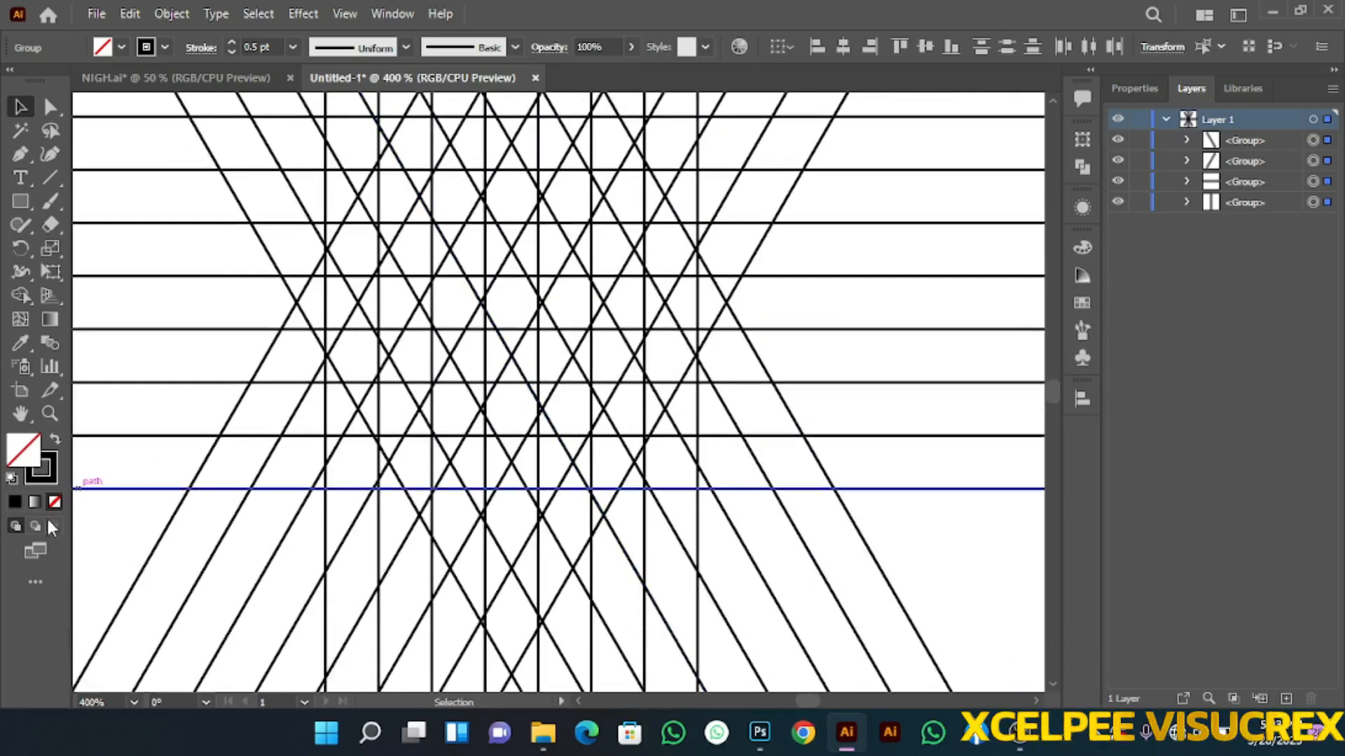
click(15, 502)
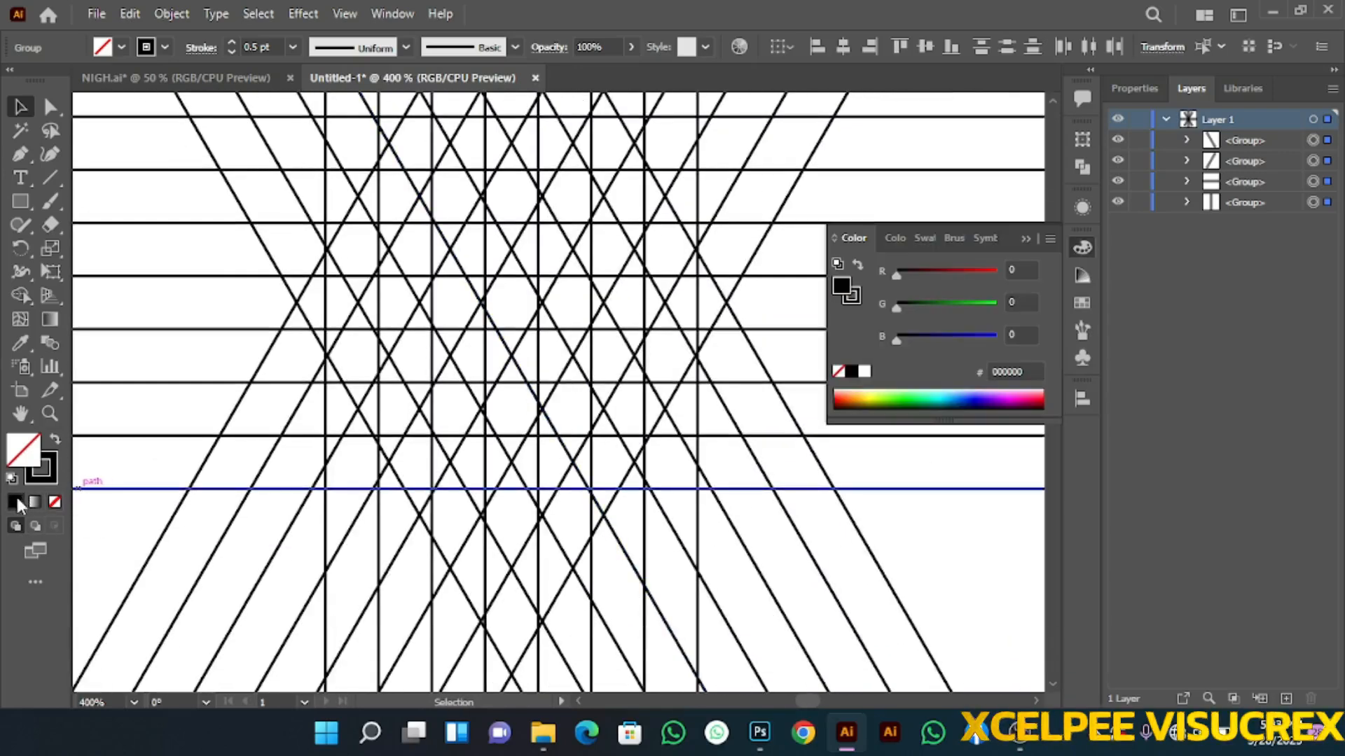
click(1024, 240)
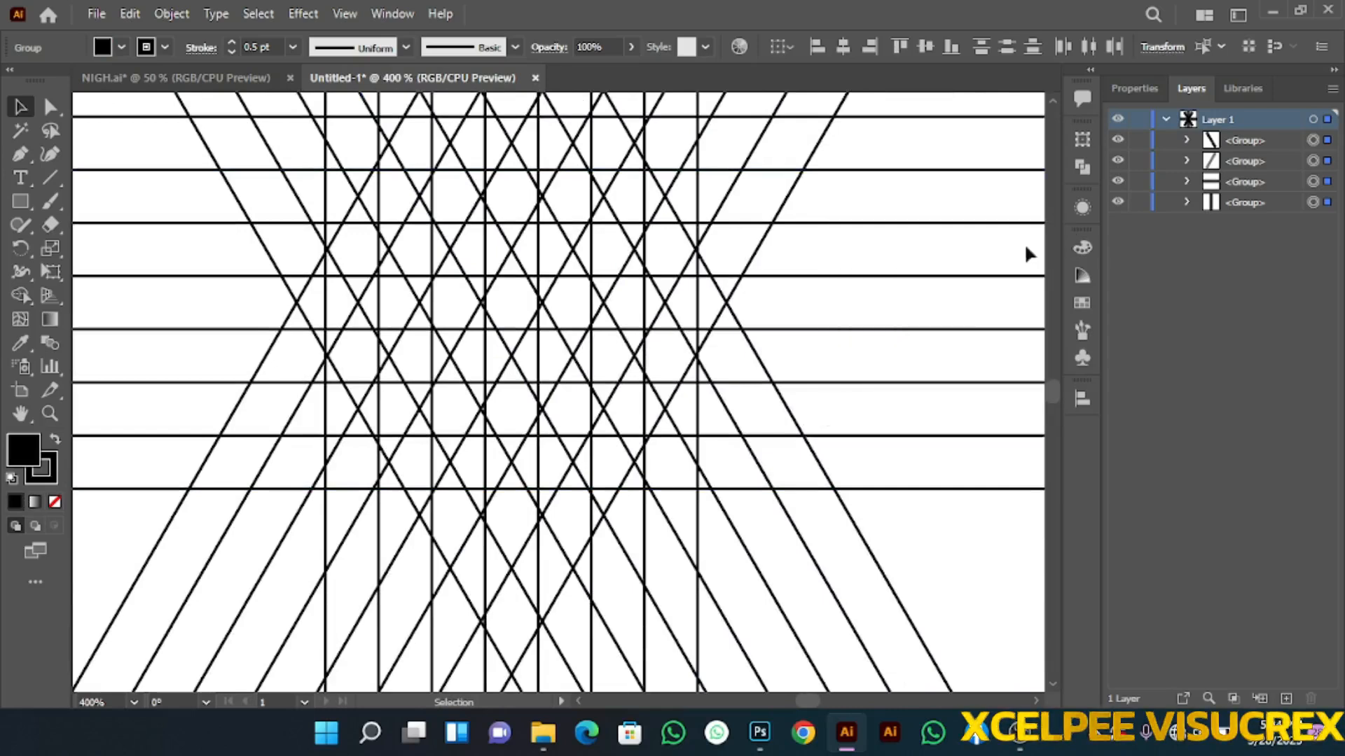
Step: Merge the outer left diagonal band of grid cells with Shape Builder to form the V's left arm
click(17, 292)
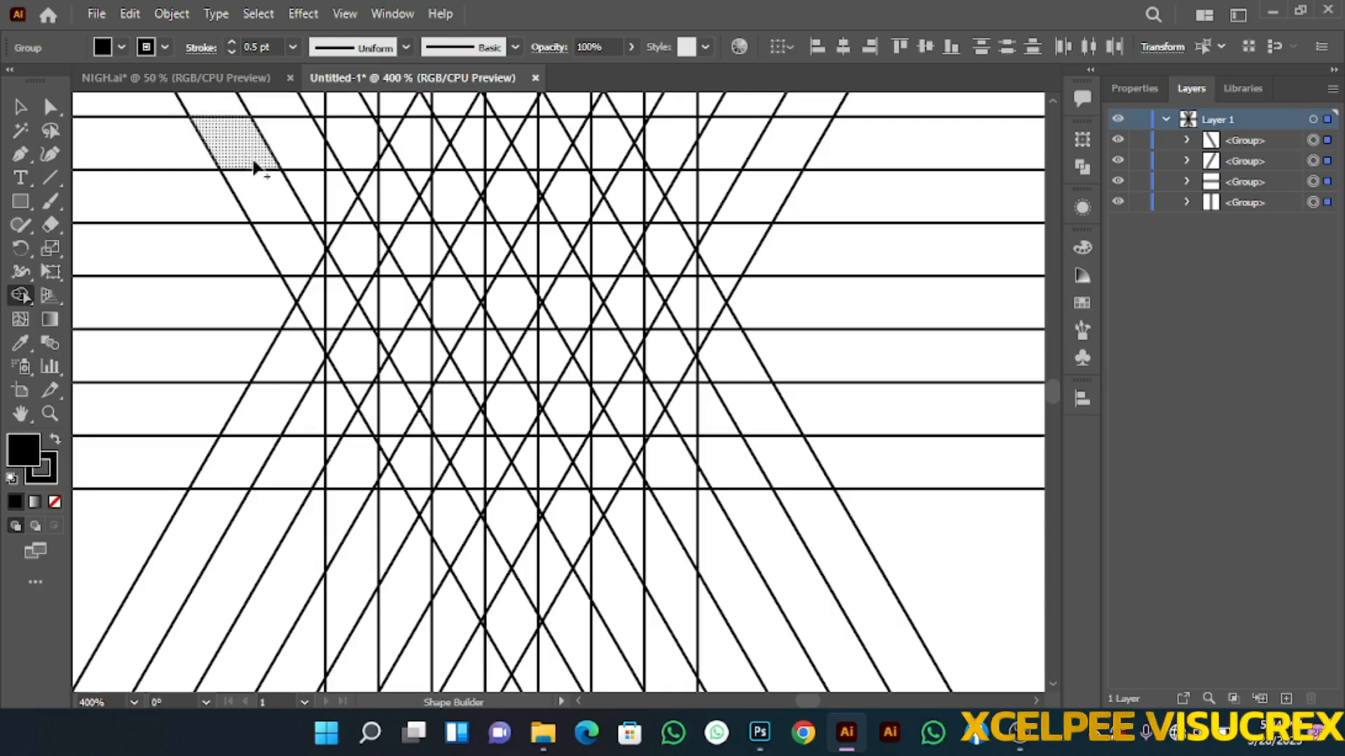
drag(245, 154, 361, 358)
mouse_move(409, 439)
mouse_down()
mouse_move(471, 572)
mouse_move(487, 565)
mouse_move(510, 594)
mouse_up()
scroll(489, 531, down, 1)
scroll(513, 562, up, 2)
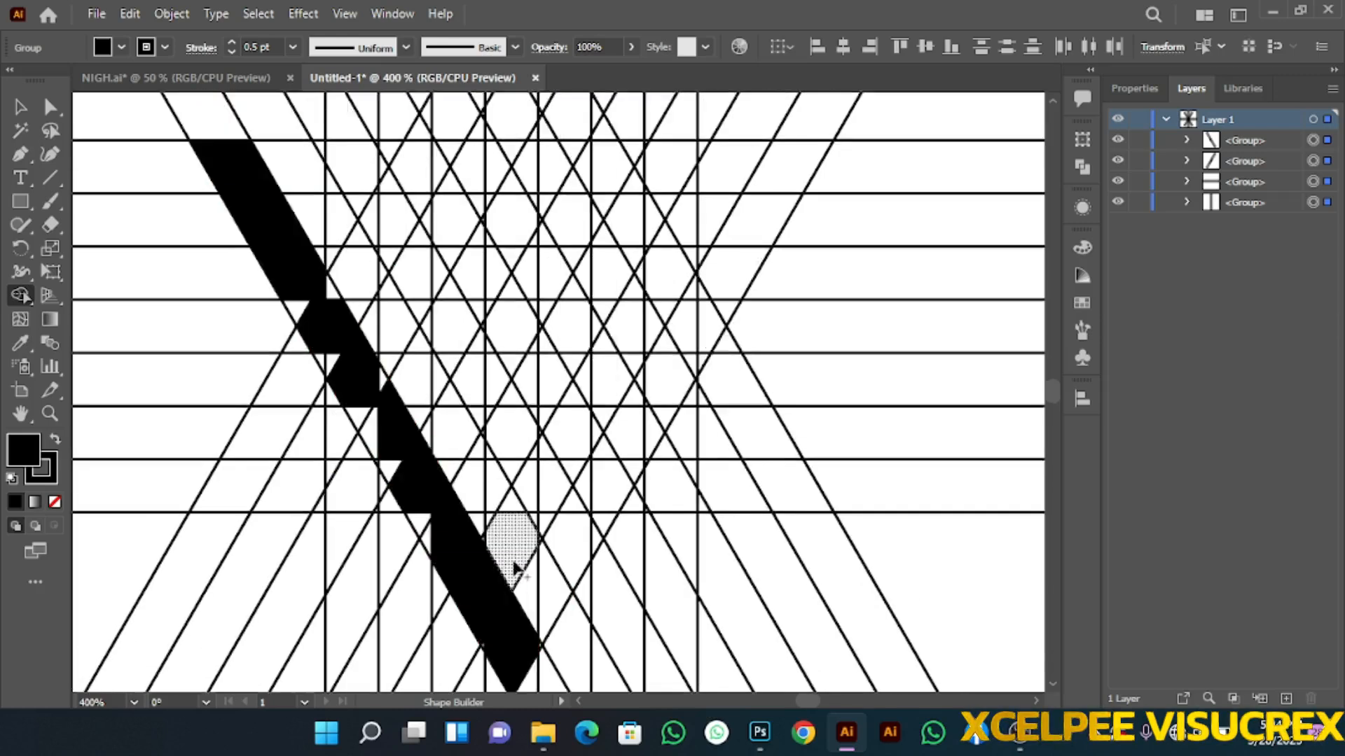
Step: Merge the cells of the top bar, the V's right arm, the inner left diagonal and the middle bar with Shape Builder
mouse_move(325, 151)
mouse_down()
mouse_move(543, 175)
mouse_move(745, 156)
mouse_move(812, 165)
mouse_up()
scroll(489, 291, down, 2)
scroll(521, 616, up, 1)
mouse_move(522, 617)
mouse_down()
mouse_move(664, 352)
mouse_move(749, 238)
mouse_up()
click(371, 166)
mouse_move(514, 451)
mouse_down()
mouse_move(478, 342)
mouse_move(377, 162)
mouse_up()
drag(536, 395, 516, 362)
drag(437, 248, 633, 234)
Step: Merge the leftover slivers along the V's left arm into it with Shape Builder
scroll(570, 252, down, 2)
scroll(571, 252, up, 3)
mouse_move(316, 284)
mouse_down()
mouse_move(328, 293)
mouse_move(301, 310)
mouse_up()
scroll(329, 331, up, 5)
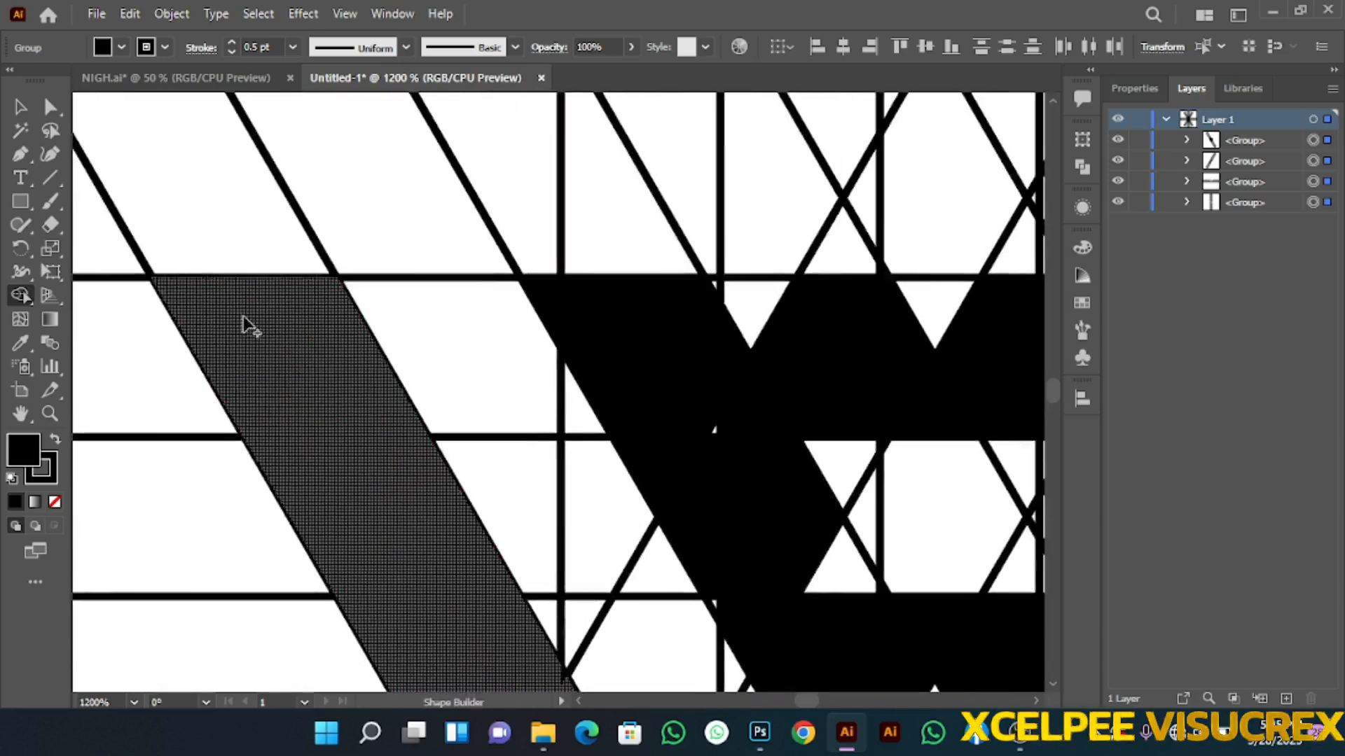
drag(262, 242, 359, 308)
scroll(328, 427, down, 2)
mouse_move(327, 427)
mouse_down()
mouse_move(371, 470)
mouse_move(397, 460)
mouse_up()
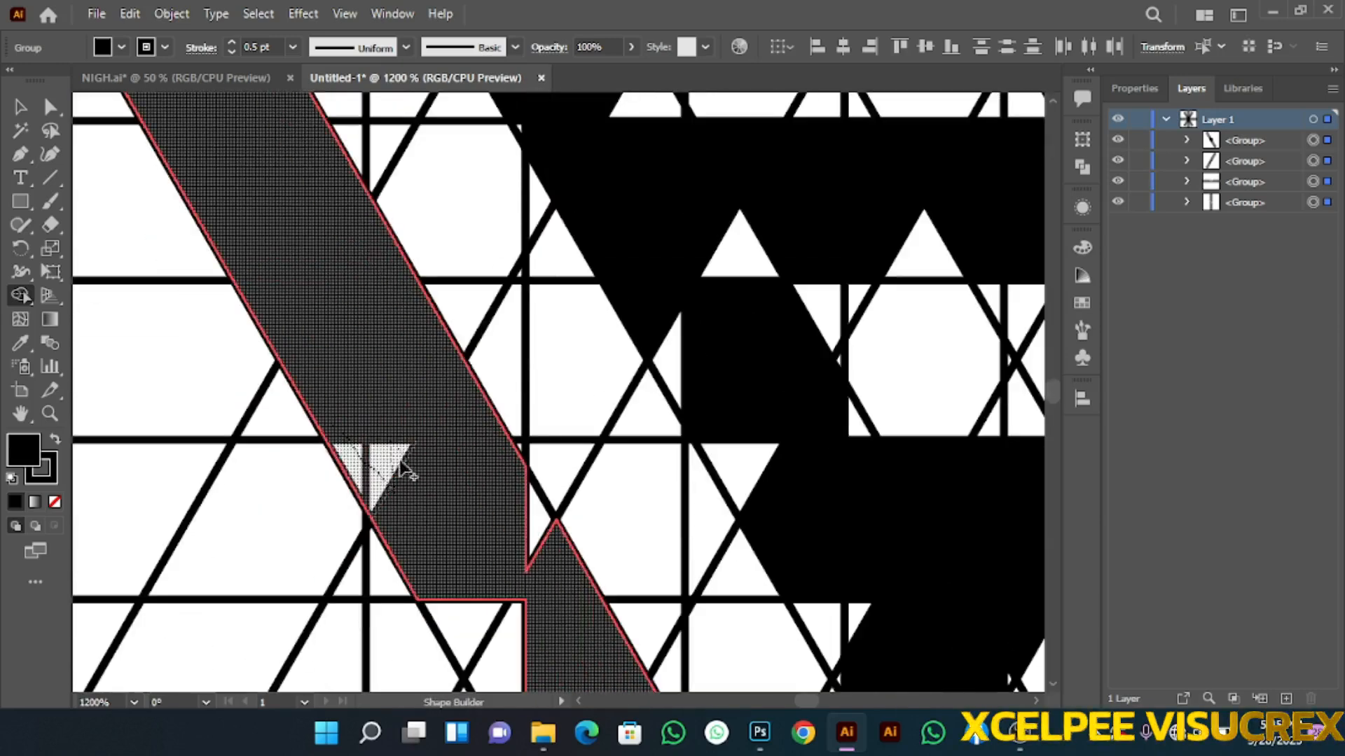
scroll(397, 420, down, 4)
scroll(397, 392, right, 2)
drag(395, 301, 433, 496)
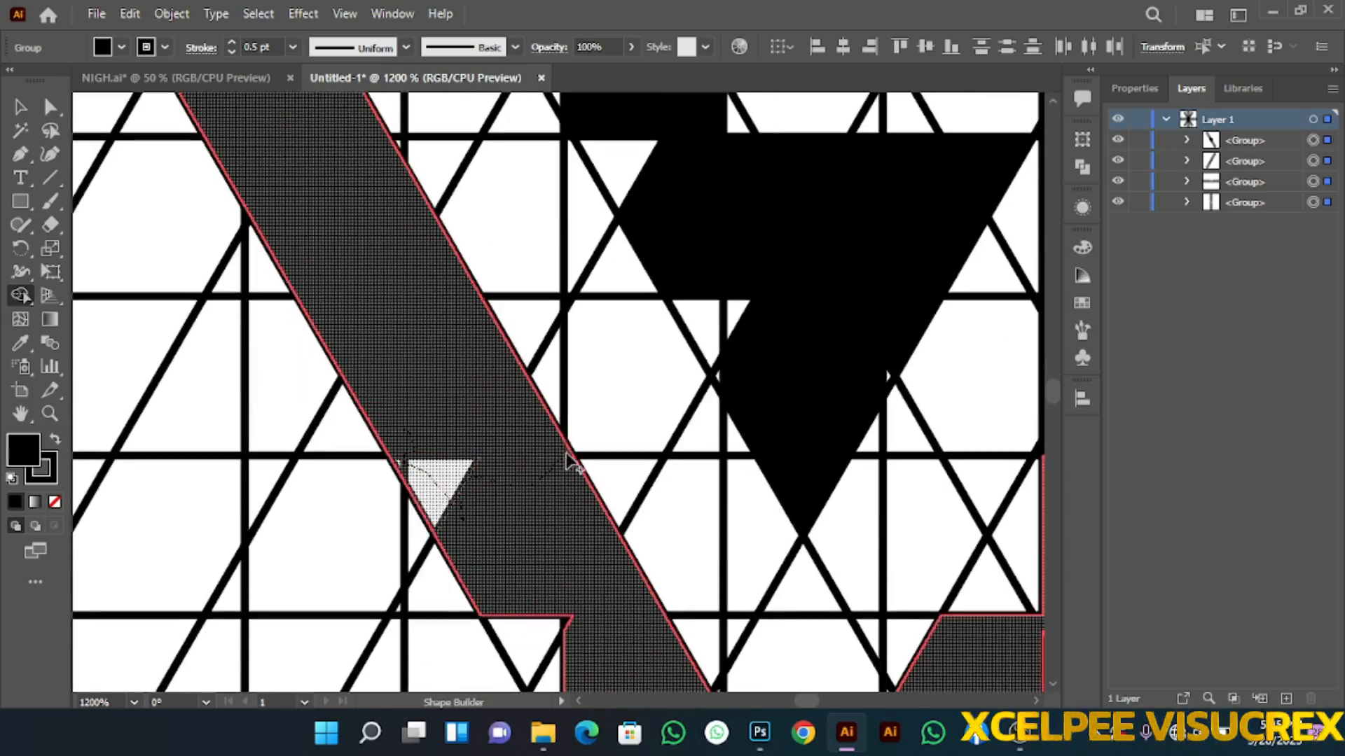
scroll(339, 276, down, 3)
drag(335, 264, 472, 459)
scroll(472, 459, down, 4)
scroll(420, 434, right, 3)
Step: Join the two arms at the V's bottom point and merge the leftover gaps along the right arm
mouse_move(323, 402)
mouse_down()
mouse_move(401, 457)
mouse_move(505, 406)
mouse_move(668, 247)
mouse_up()
scroll(504, 403, up, 3)
scroll(630, 301, up, 2)
drag(563, 367, 594, 291)
scroll(729, 264, up, 2)
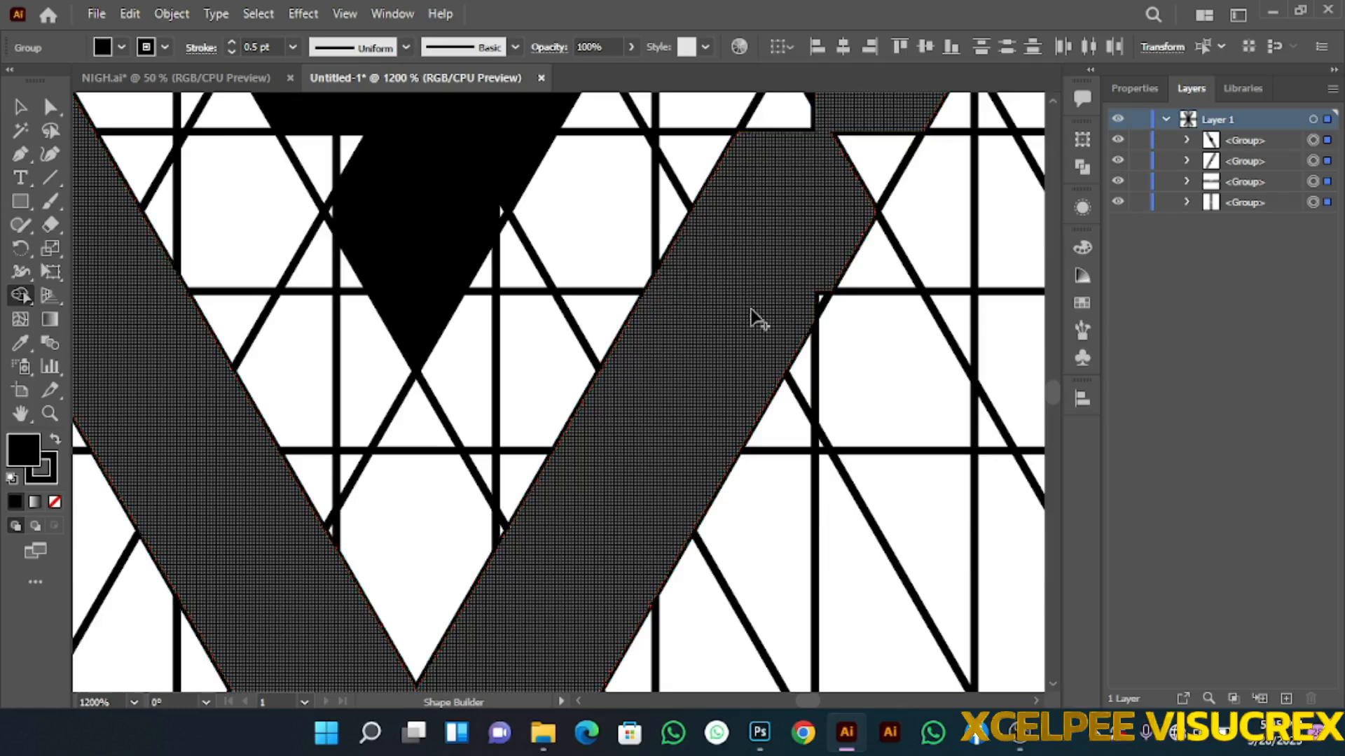
scroll(754, 318, up, 2)
drag(807, 263, 870, 282)
scroll(870, 282, up, 3)
scroll(770, 329, right, 3)
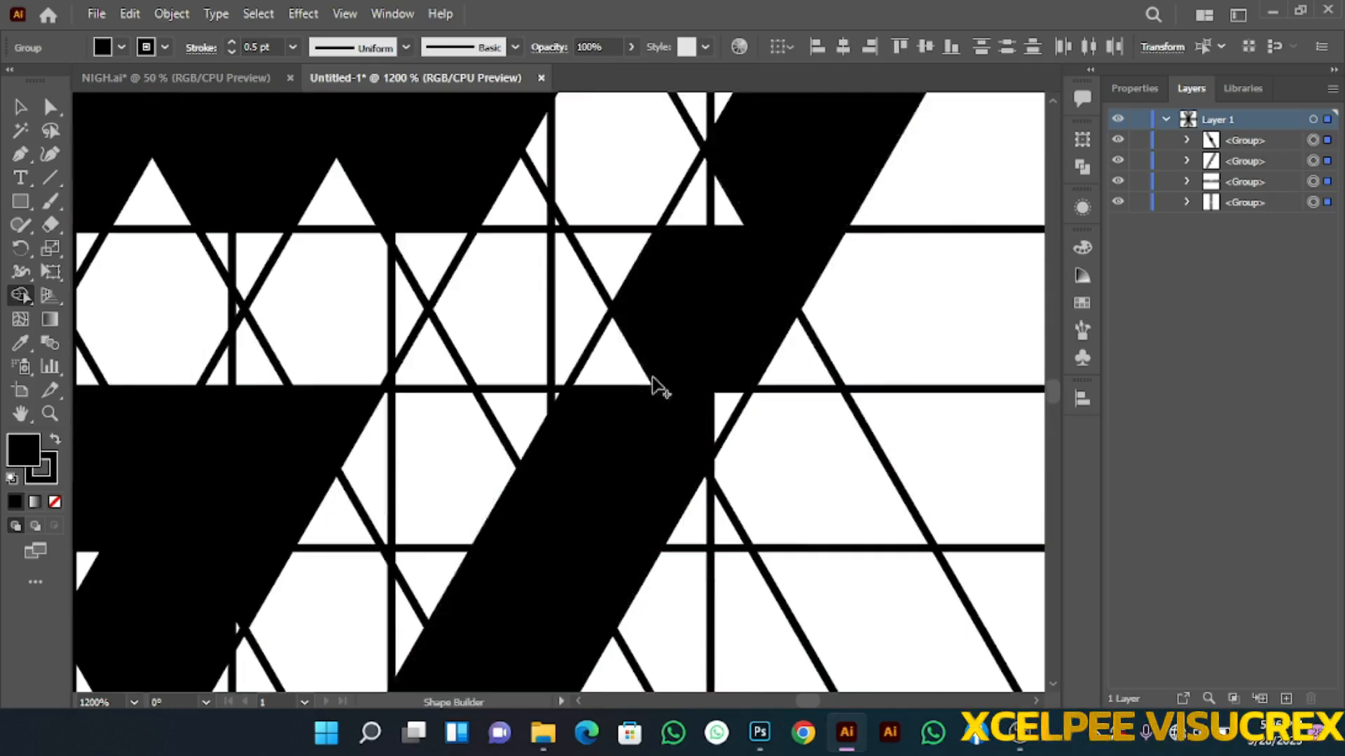
drag(656, 380, 722, 400)
scroll(720, 364, up, 1)
drag(742, 303, 708, 270)
Step: Merge the remaining gaps and slivers in the inner E-like shape's bars and diagonals with Shape Builder
mouse_move(333, 418)
mouse_down()
mouse_move(700, 300)
mouse_move(697, 84)
mouse_up()
mouse_move(525, 472)
mouse_down()
mouse_move(606, 390)
mouse_move(432, 405)
mouse_move(423, 361)
mouse_up()
scroll(381, 300, up, 1)
drag(381, 301, 343, 245)
drag(466, 280, 450, 219)
scroll(490, 280, up, 5)
scroll(490, 280, left, 5)
mouse_move(595, 442)
mouse_down()
mouse_move(488, 361)
mouse_move(774, 277)
mouse_move(938, 275)
mouse_move(649, 310)
mouse_up()
drag(756, 286, 904, 203)
drag(217, 291, 444, 421)
mouse_move(413, 373)
mouse_down()
mouse_move(444, 308)
mouse_move(501, 536)
mouse_up()
mouse_move(449, 441)
mouse_down()
mouse_move(436, 265)
mouse_move(646, 289)
mouse_up()
drag(740, 336, 337, 366)
drag(364, 369, 685, 379)
drag(676, 310, 834, 266)
mouse_move(770, 391)
mouse_down()
mouse_move(363, 386)
mouse_move(594, 376)
mouse_up()
scroll(568, 366, down, 3)
scroll(567, 371, down, 2)
click(435, 535)
scroll(442, 464, down, 3)
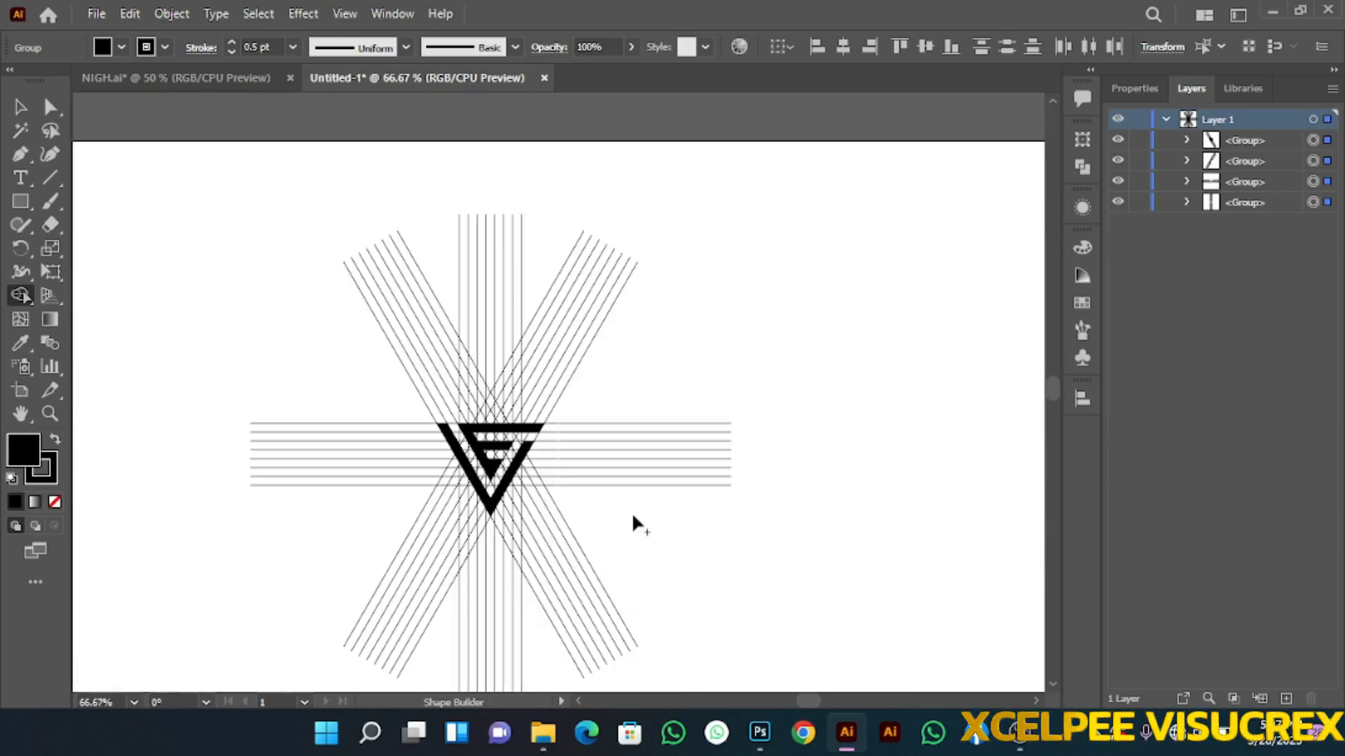
Step: Ungroup the line groups containing the merged shapes and clear the selection
key(v)
scroll(615, 456, down, 1)
right_click(499, 424)
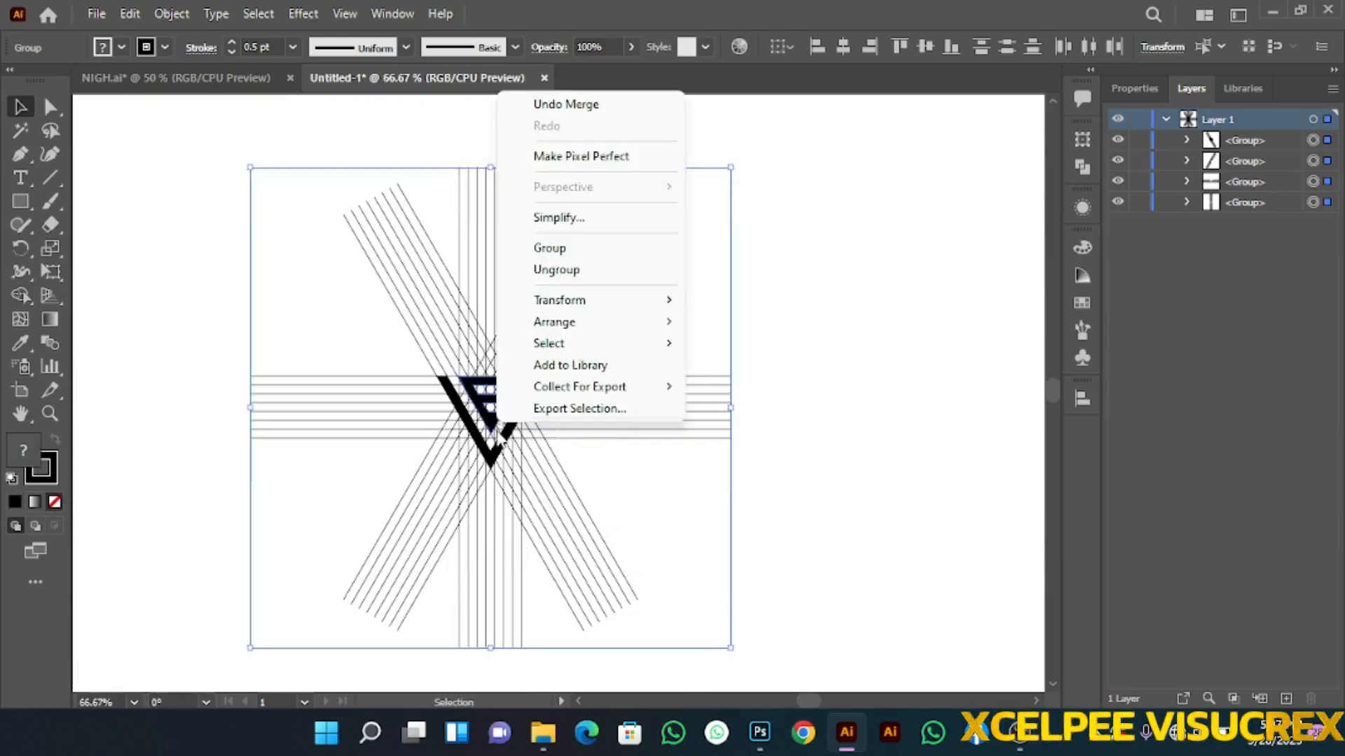
click(571, 272)
click(853, 314)
Step: Select the black V and inner E-like shape together and move them off the grid to the artboard's upper left
scroll(609, 409, up, 3)
drag(609, 409, 797, 418)
shift+click(557, 492)
shift+click(596, 438)
drag(597, 437, 215, 241)
scroll(560, 437, up, 1)
scroll(559, 437, down, 5)
drag(549, 431, 390, 372)
Step: Delete the leftover line grid and reposition the black monogram on the artboard
drag(484, 330, 736, 603)
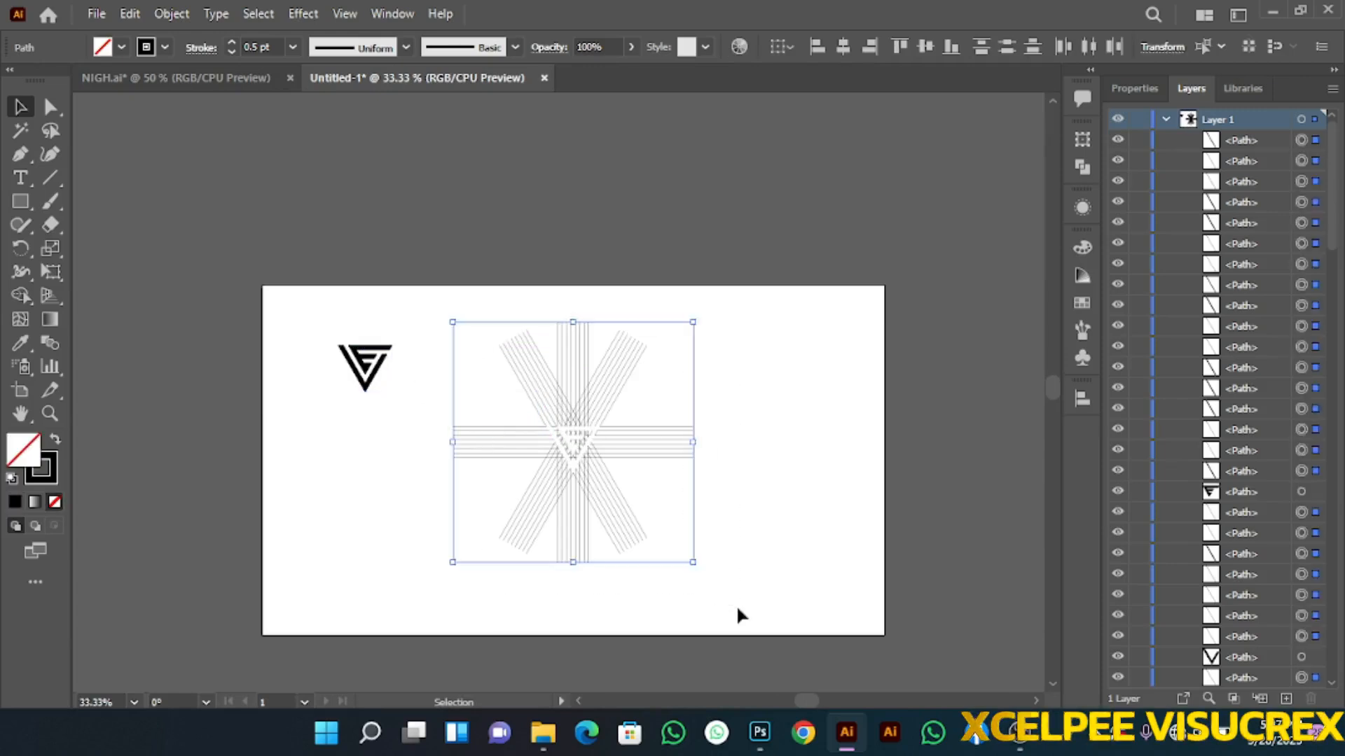
key(Delete)
drag(370, 366, 978, 399)
Step: Thicken both monogram shapes by setting their stroke weight to 4 pt
scroll(610, 456, up, 2)
scroll(611, 456, up, 4)
scroll(663, 391, down, 1)
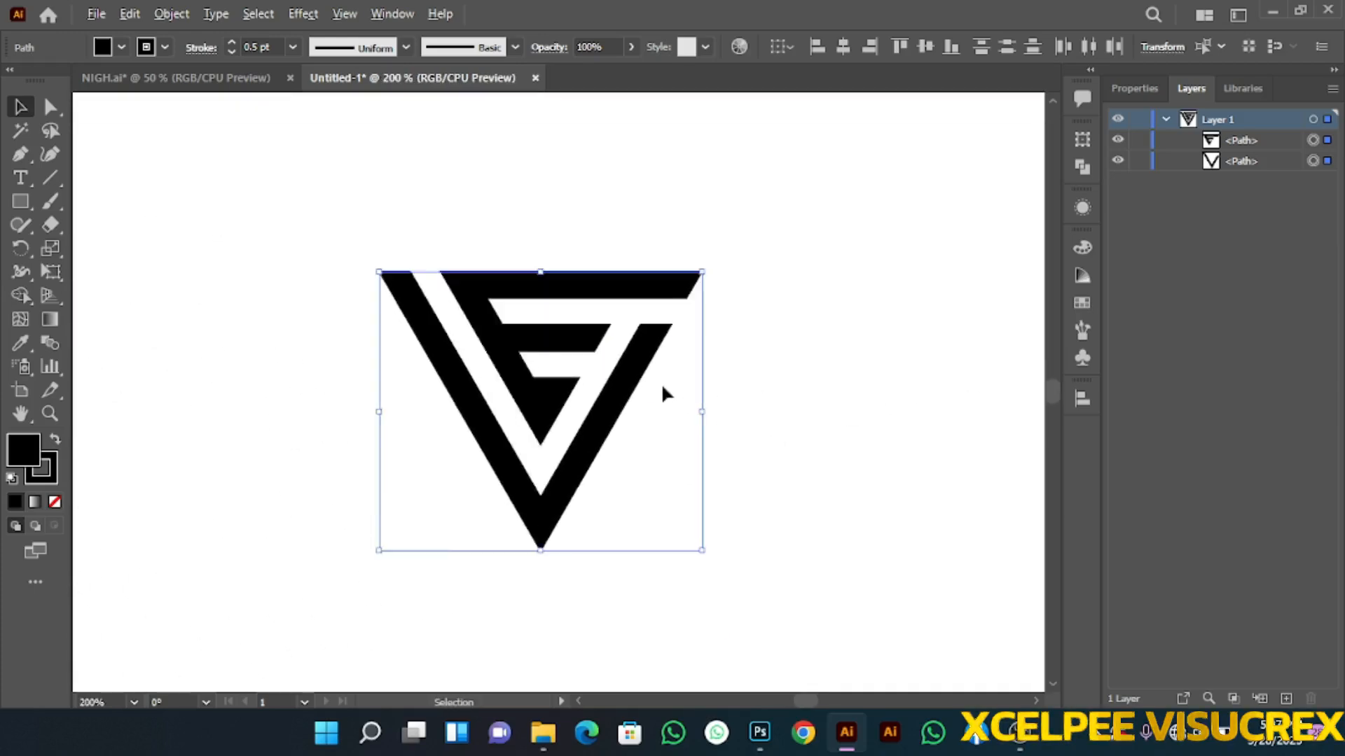
scroll(658, 385, down, 3)
scroll(659, 396, up, 3)
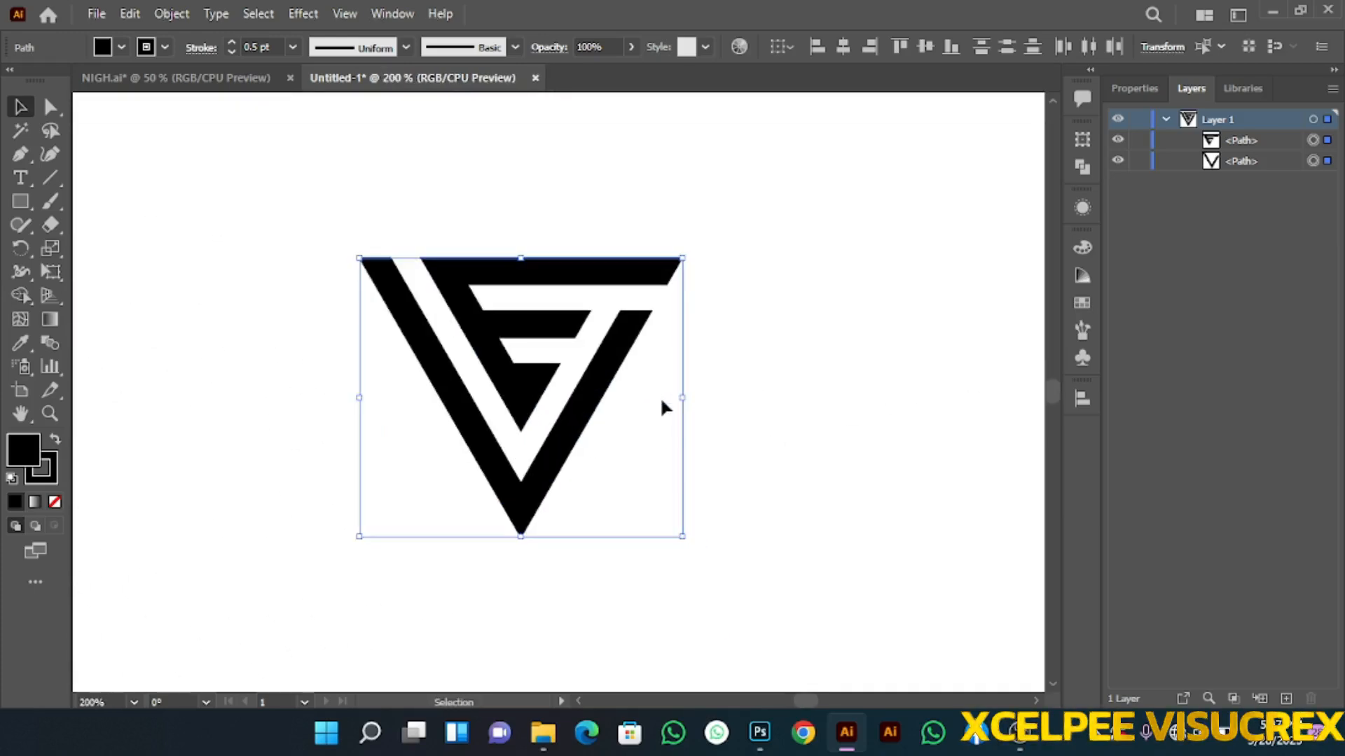
click(293, 47)
click(321, 174)
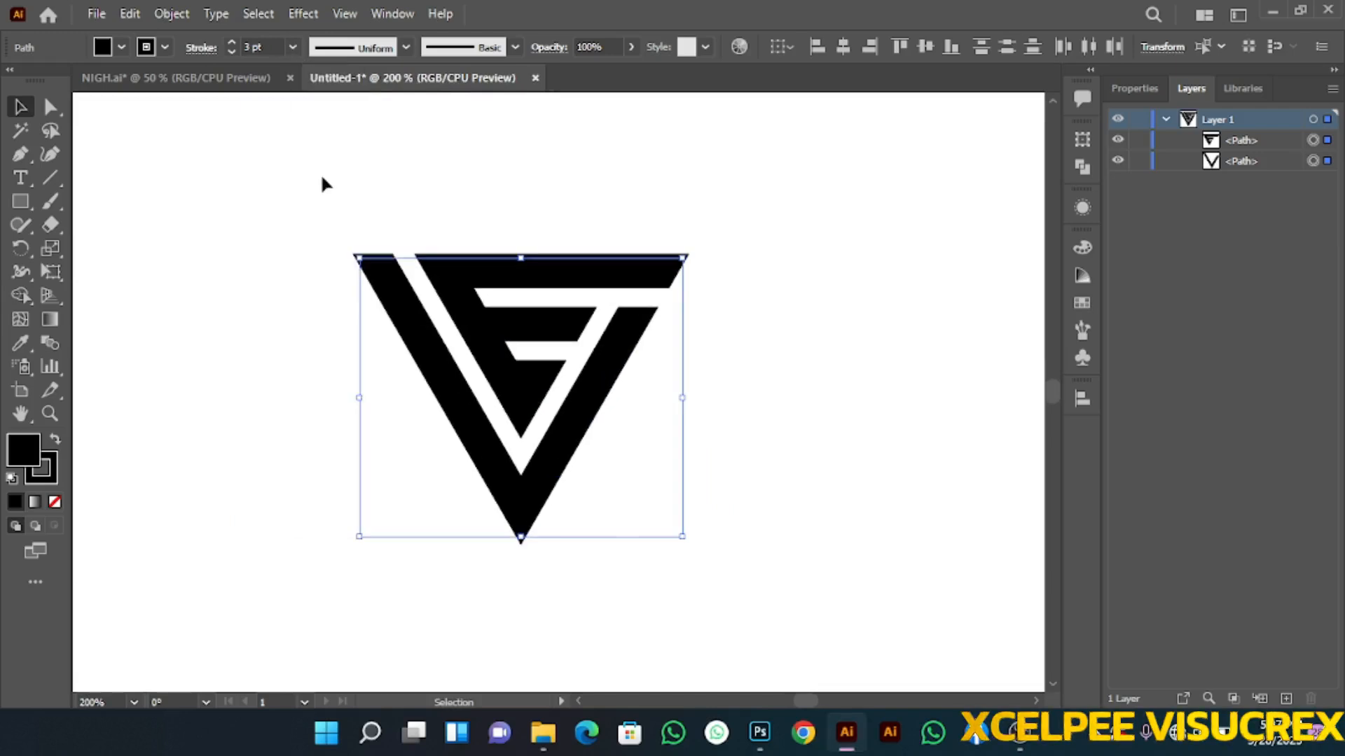
click(293, 47)
click(314, 196)
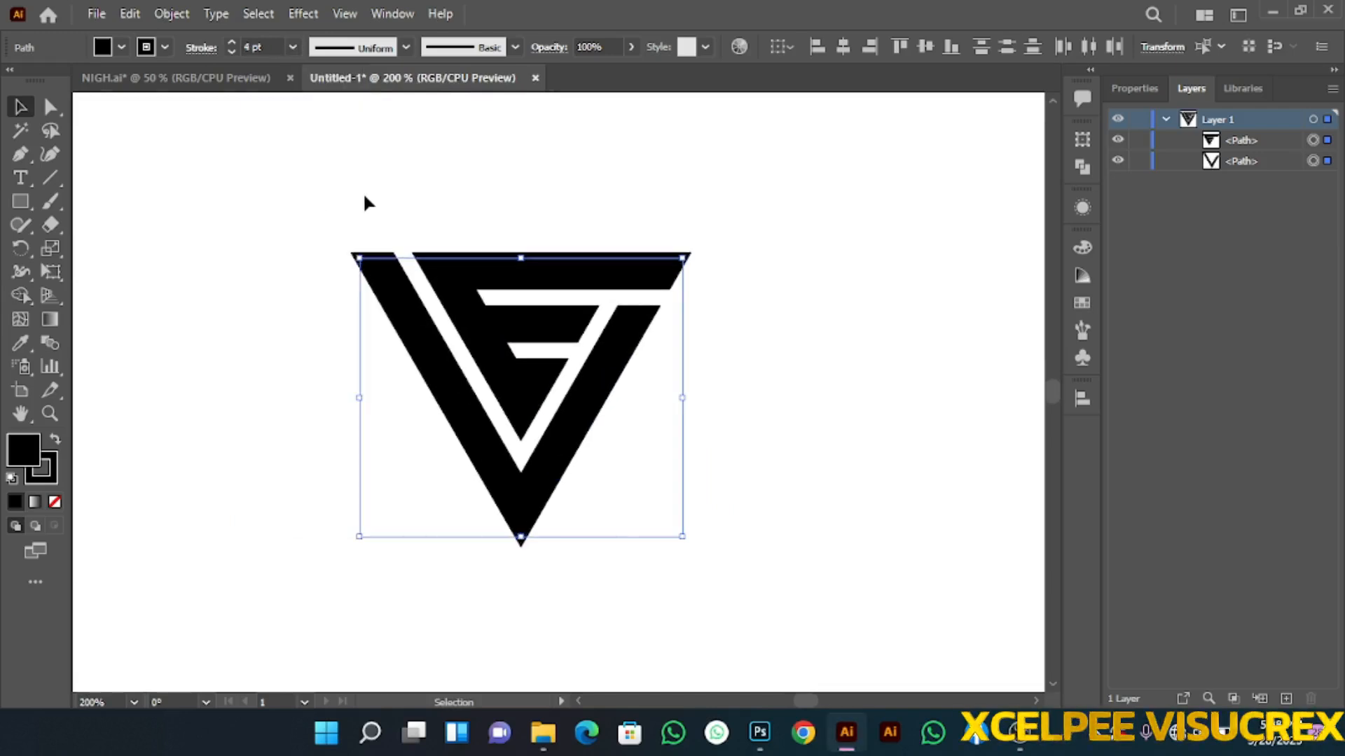
Step: Expand the monogram's thickened strokes into filled shapes and clear the selection
click(172, 14)
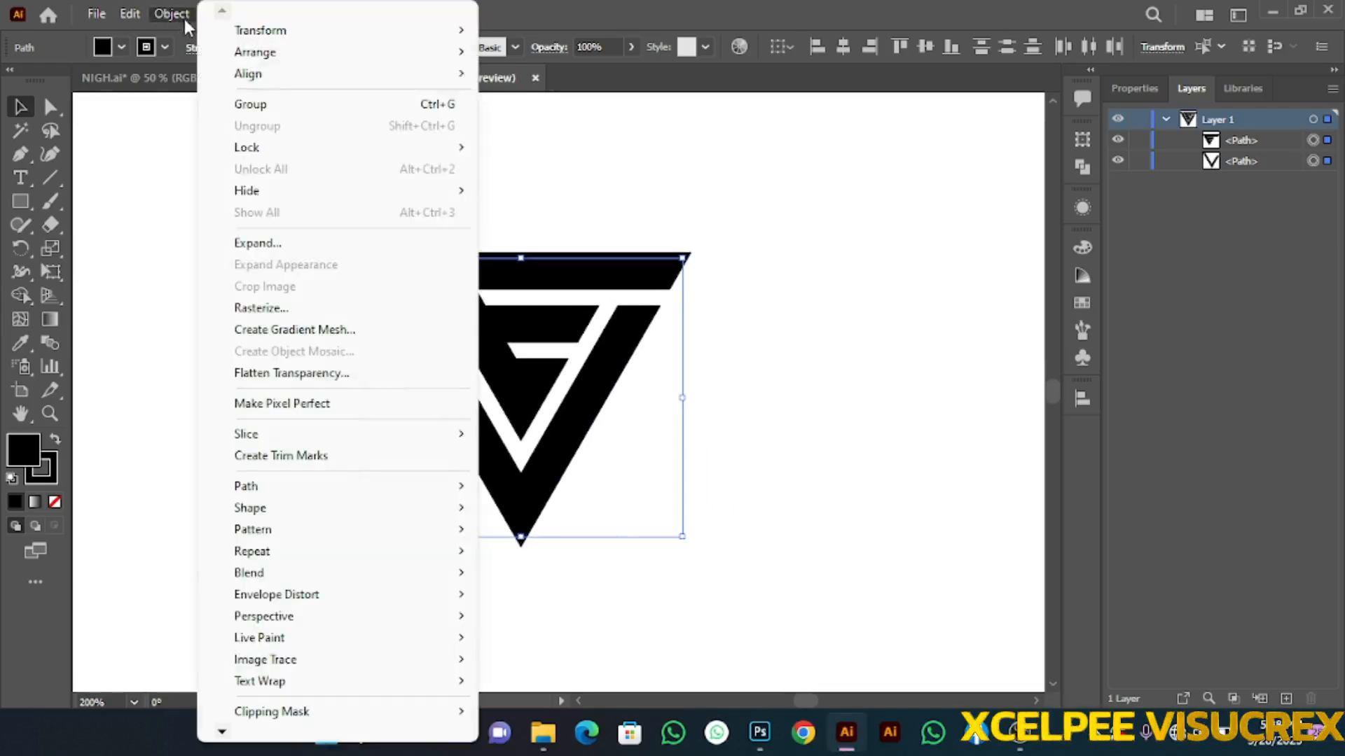
click(266, 244)
click(640, 487)
click(805, 385)
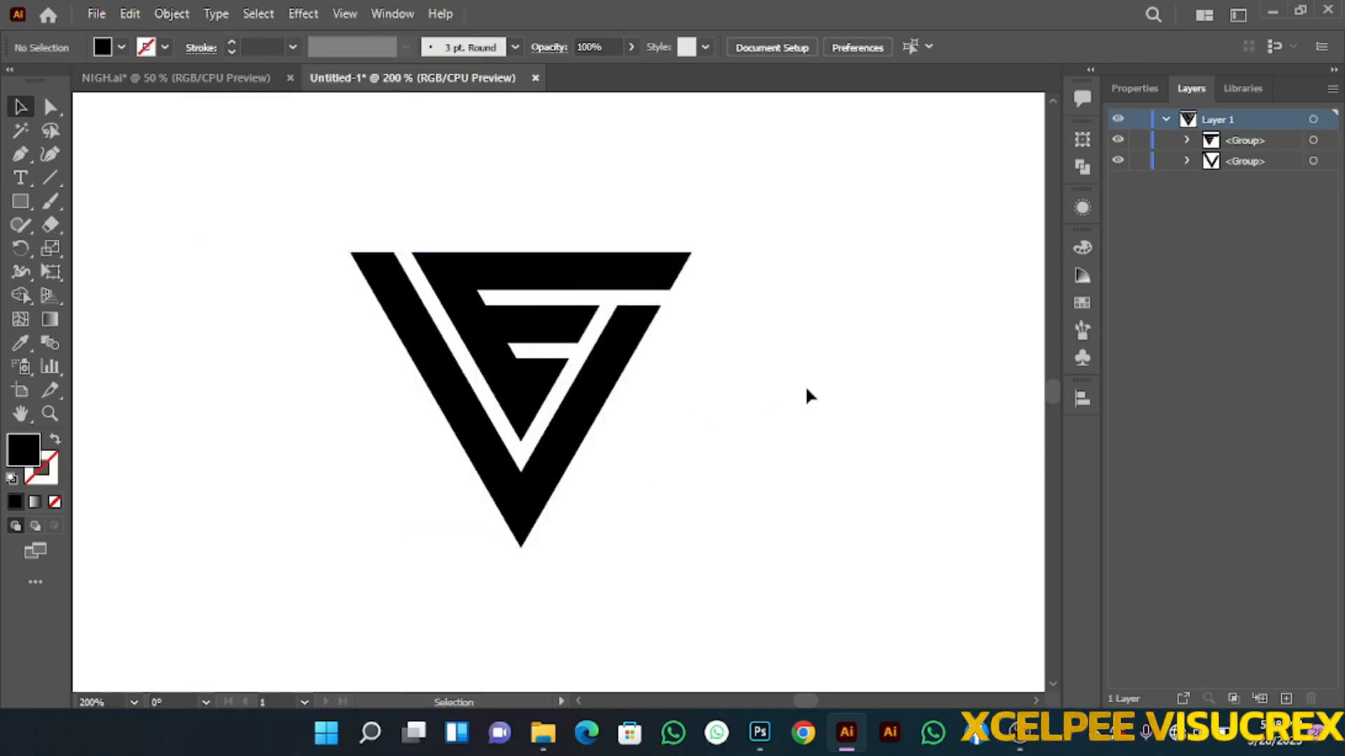
Step: Select the whole monogram and unite its expanded pieces with Pathfinder
scroll(762, 430, up, 1)
scroll(761, 431, down, 1)
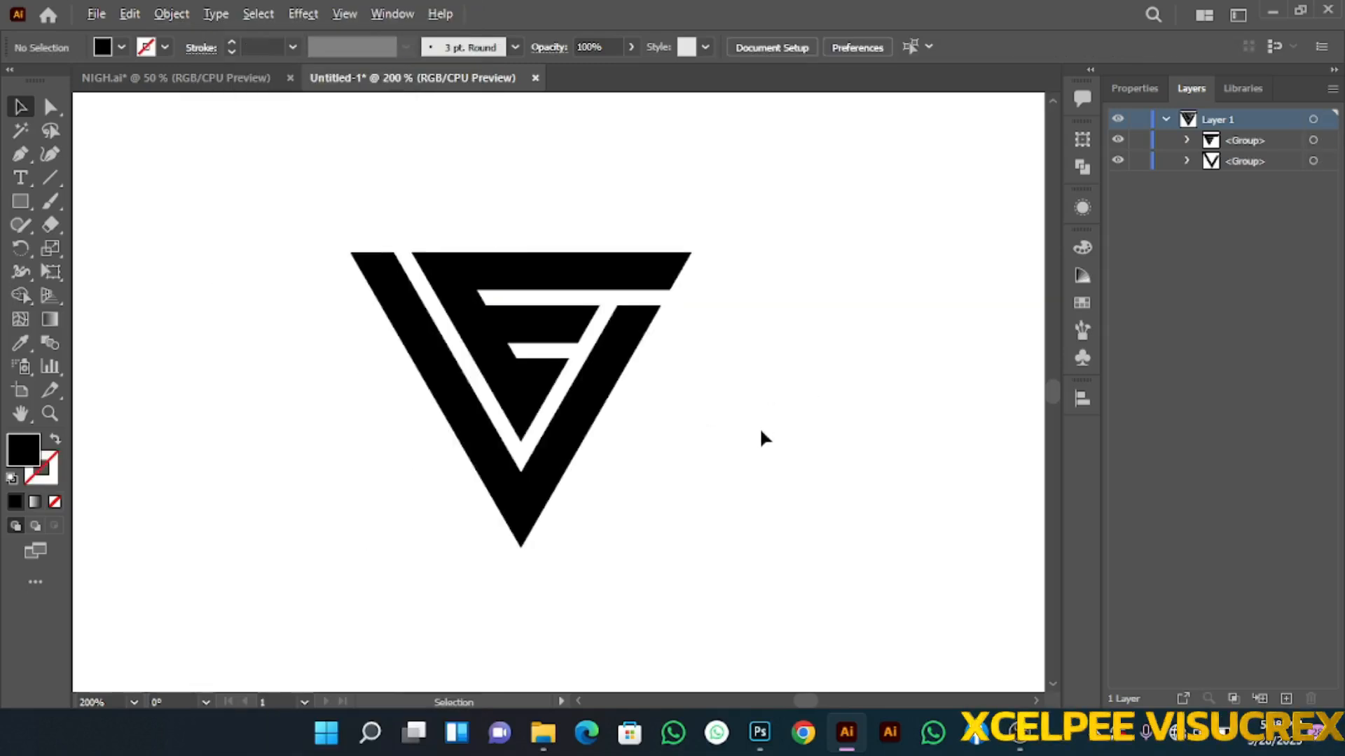
scroll(748, 432, up, 1)
drag(163, 459, 310, 488)
drag(248, 145, 756, 632)
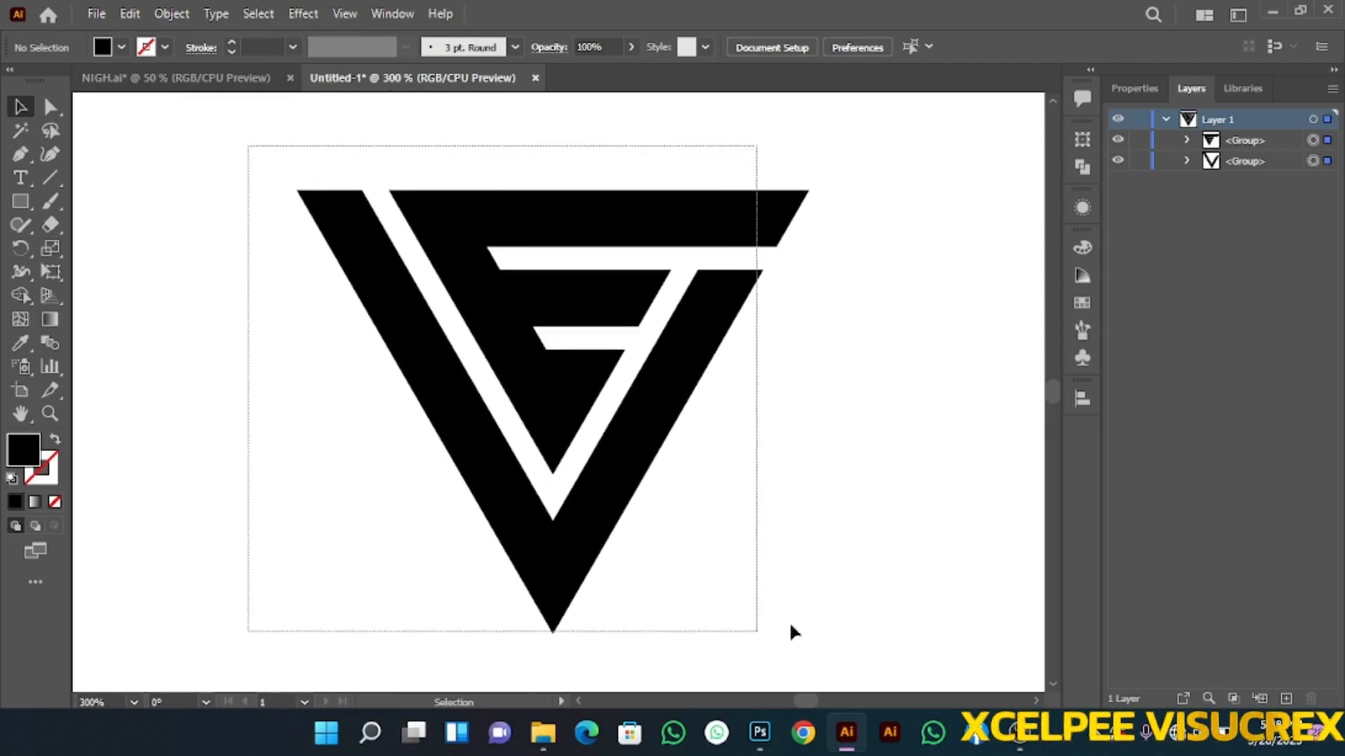
click(1084, 167)
click(853, 184)
click(1030, 129)
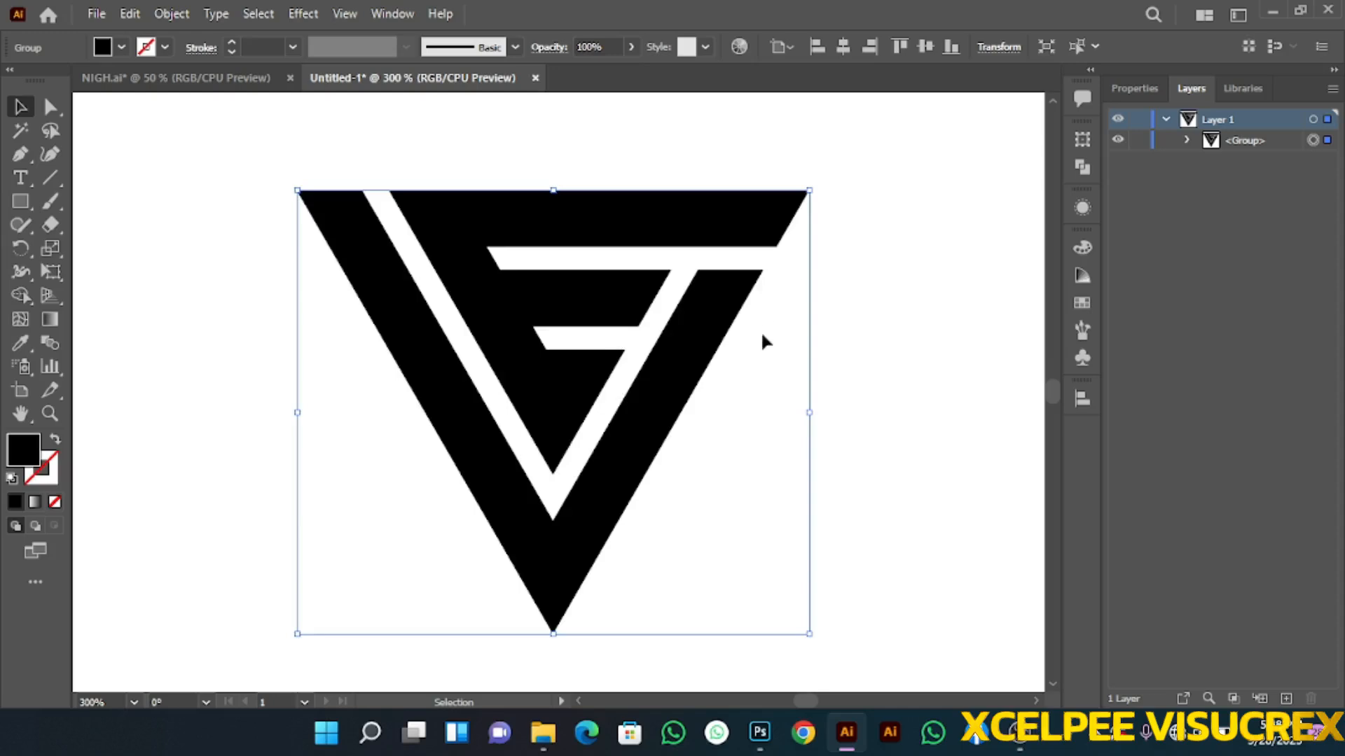
Step: Shift the united monogram slightly and leave it deselected
scroll(759, 338, down, 1)
click(759, 339)
drag(876, 324, 771, 336)
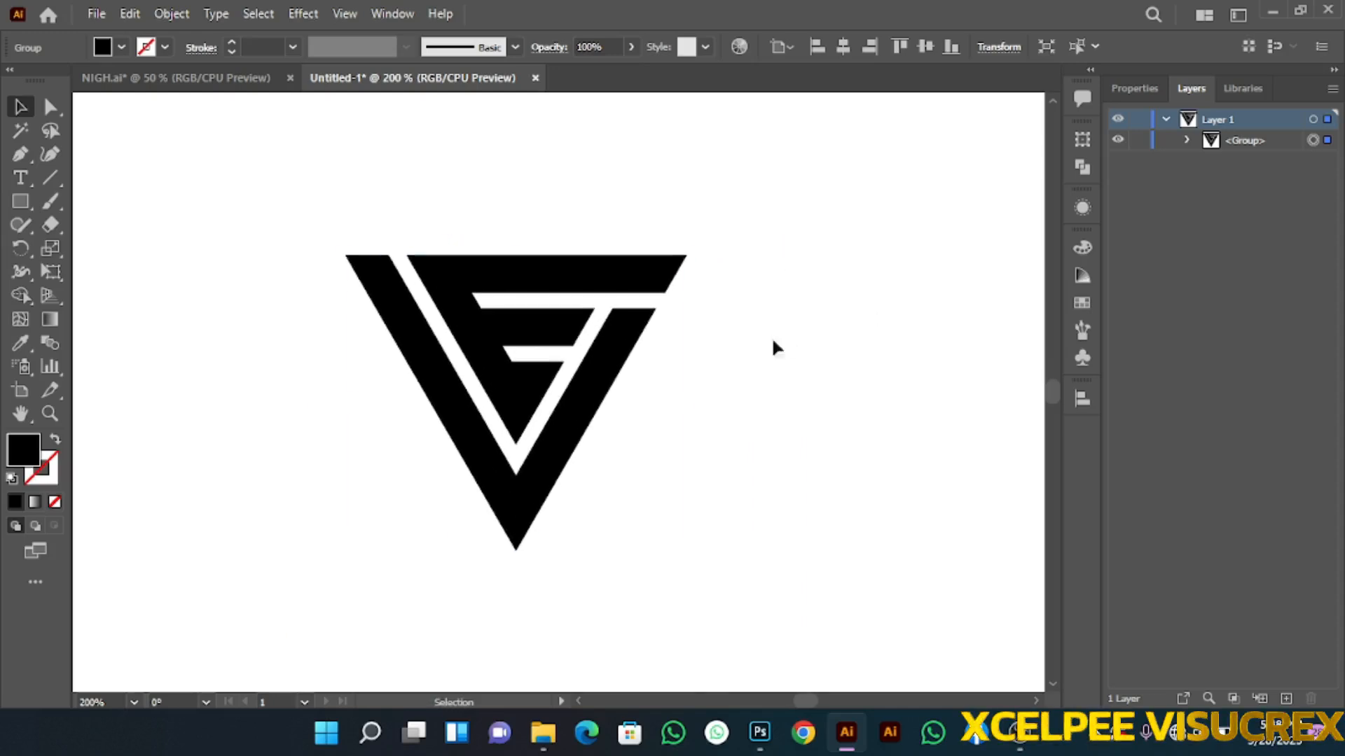
click(872, 343)
drag(671, 429, 705, 429)
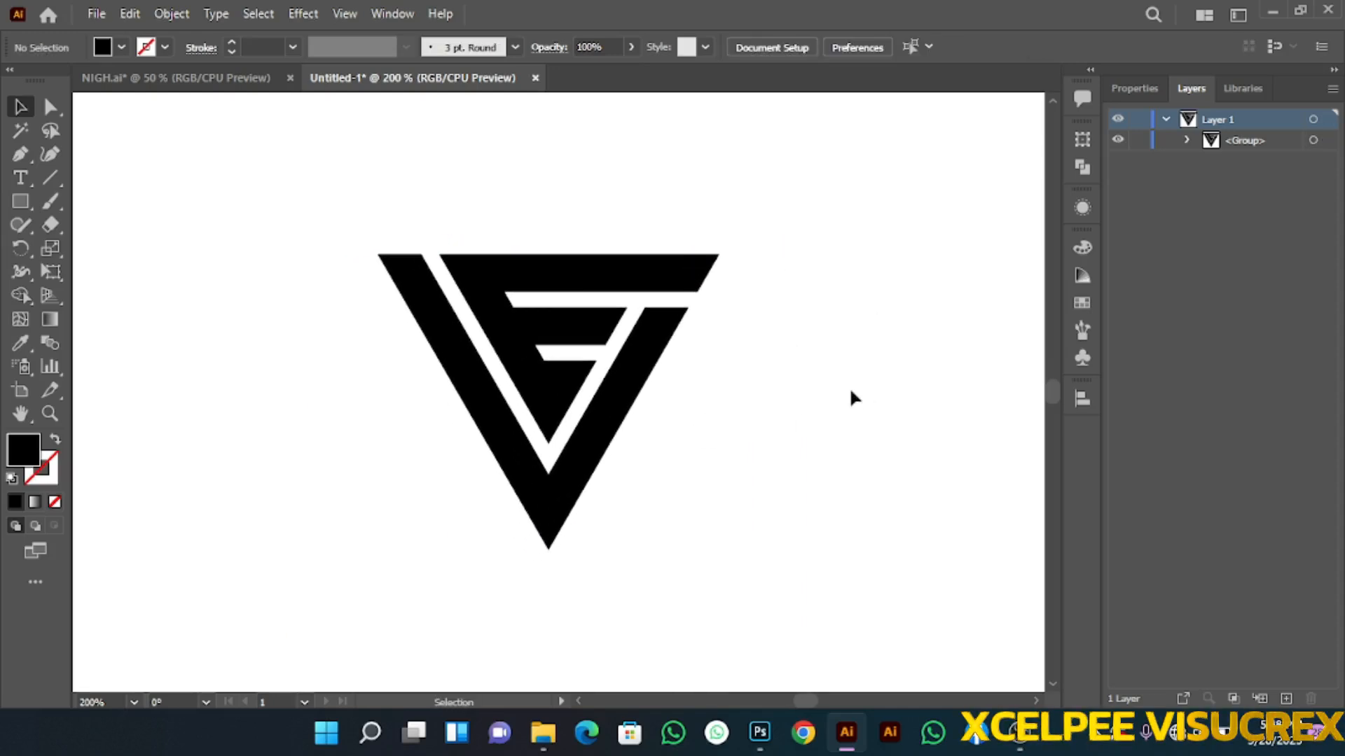
mouse_move(552, 329)
mouse_down()
mouse_move(577, 345)
mouse_move(571, 323)
mouse_up()
click(866, 355)
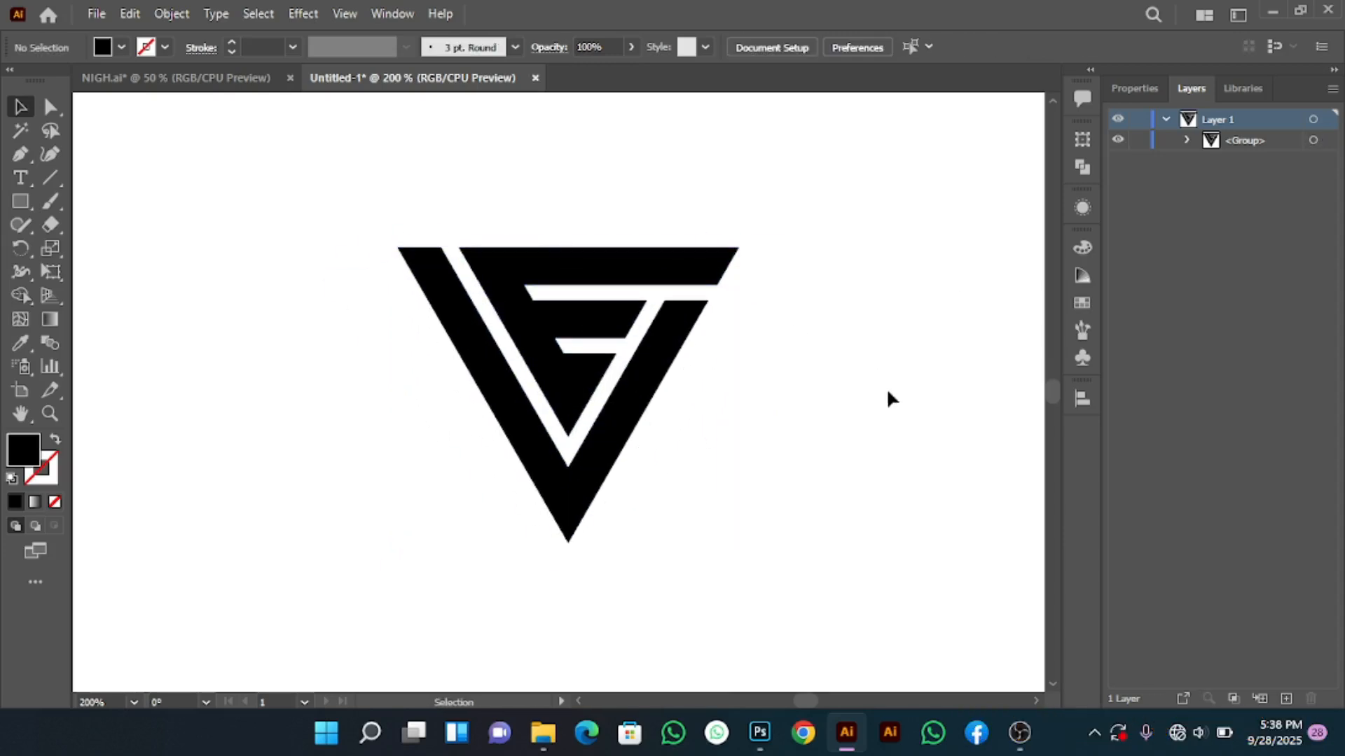